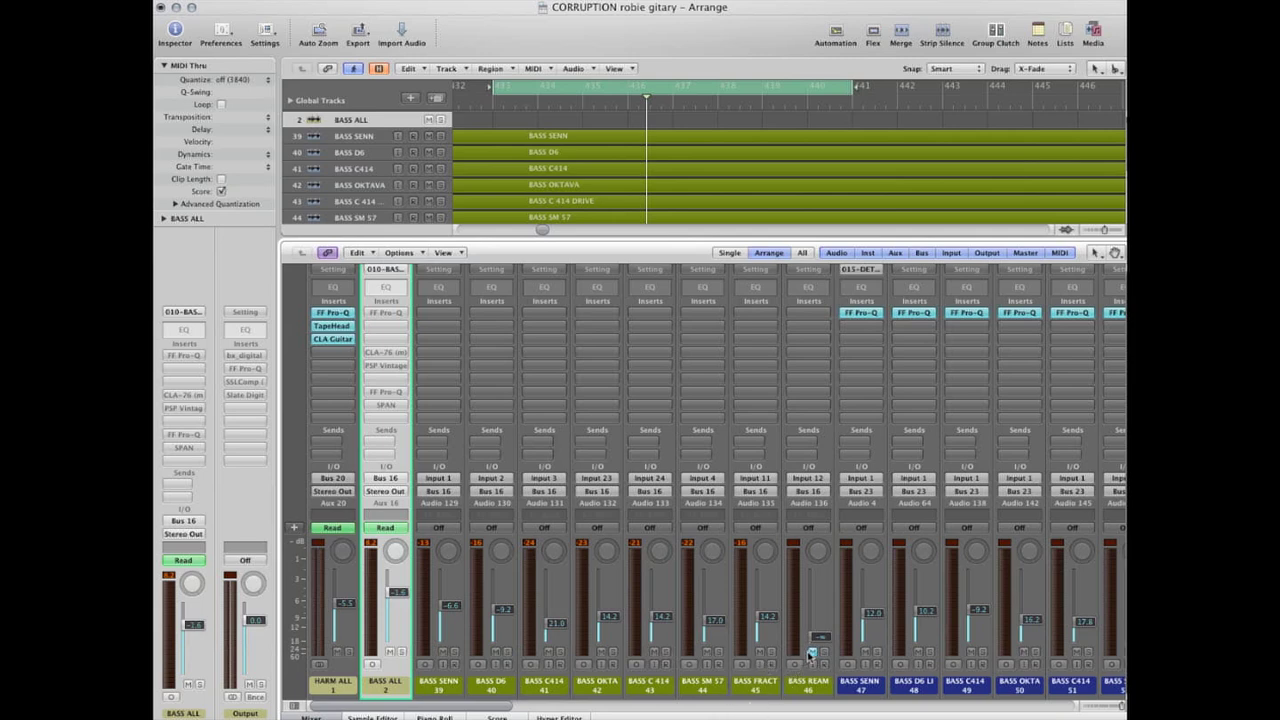
Step: Audition BASS SENN and BASS D6 in solo, separately and together, with the RME DIGICheck Totalyser placed over the mixer
left_click(808, 683)
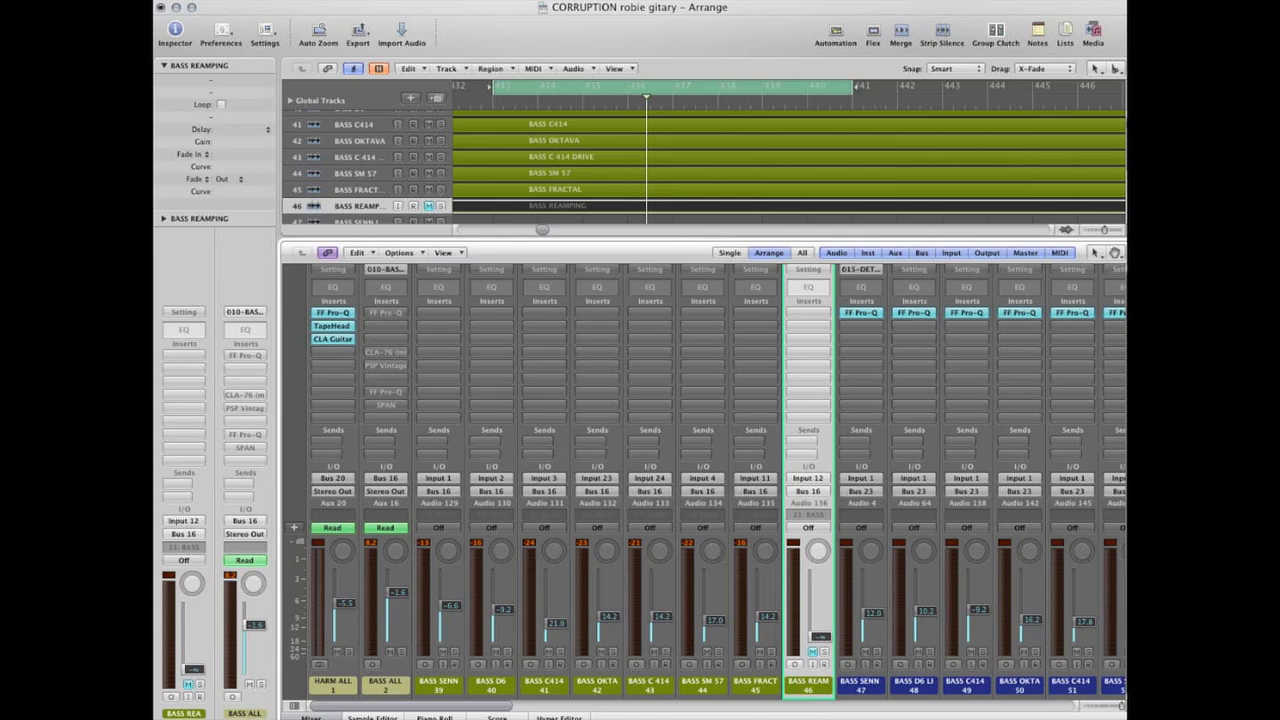
left_click(441, 686)
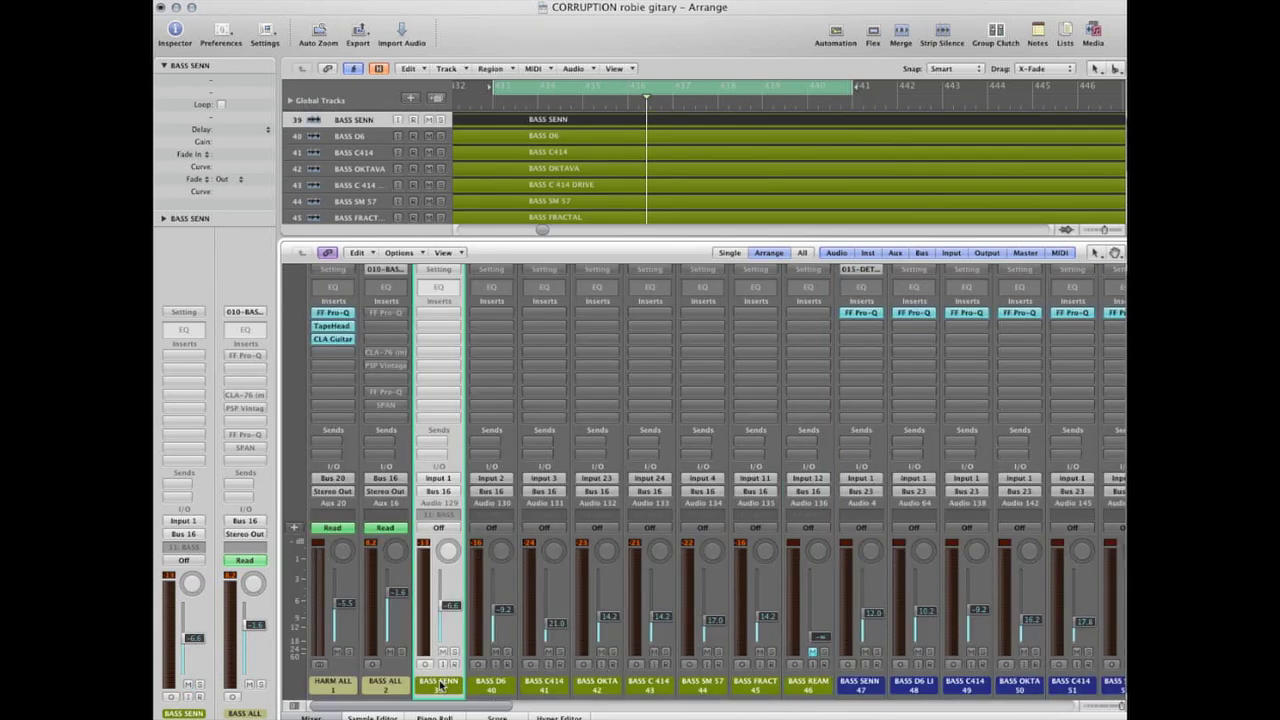
left_click_drag(849, 336, 752, 318)
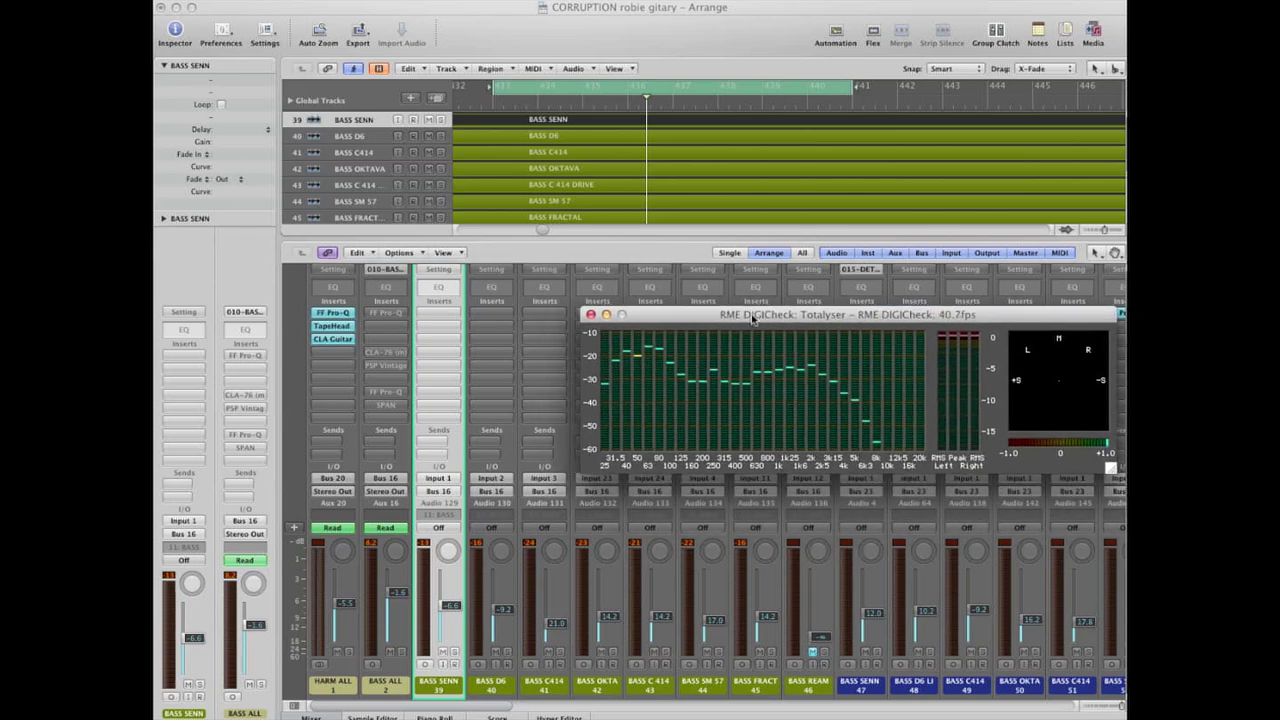
left_click(455, 653)
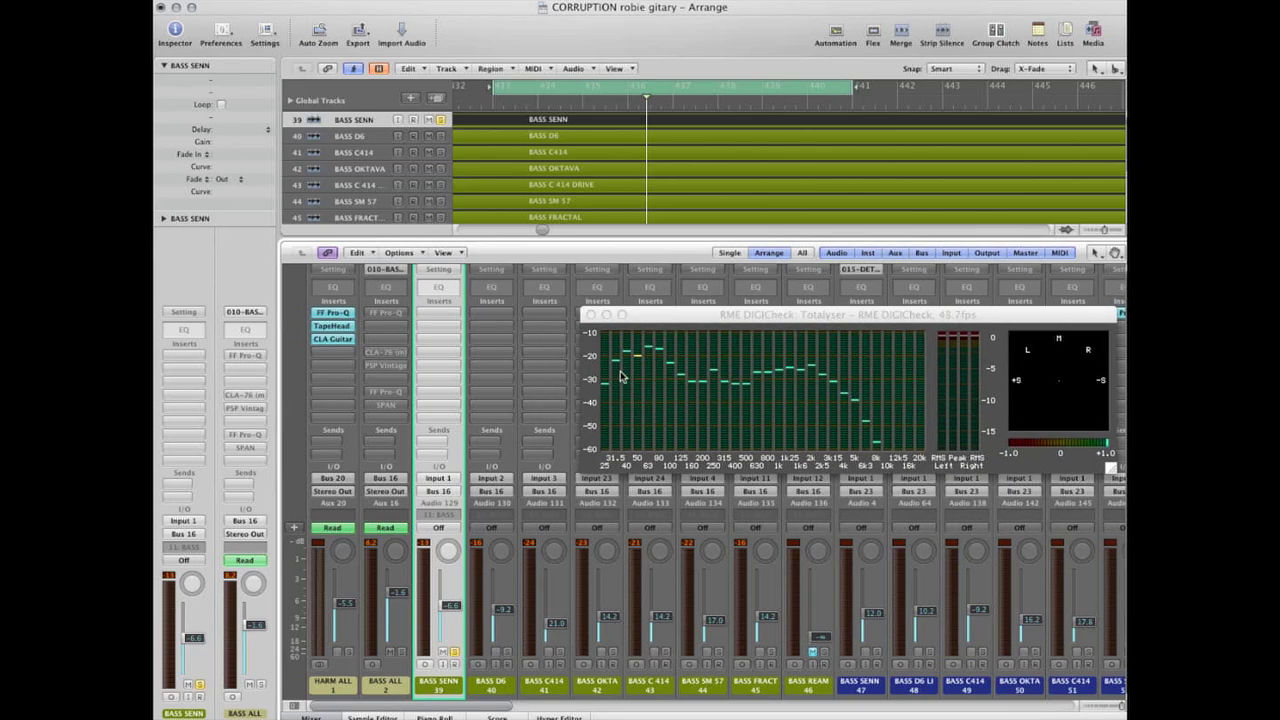
key("space")
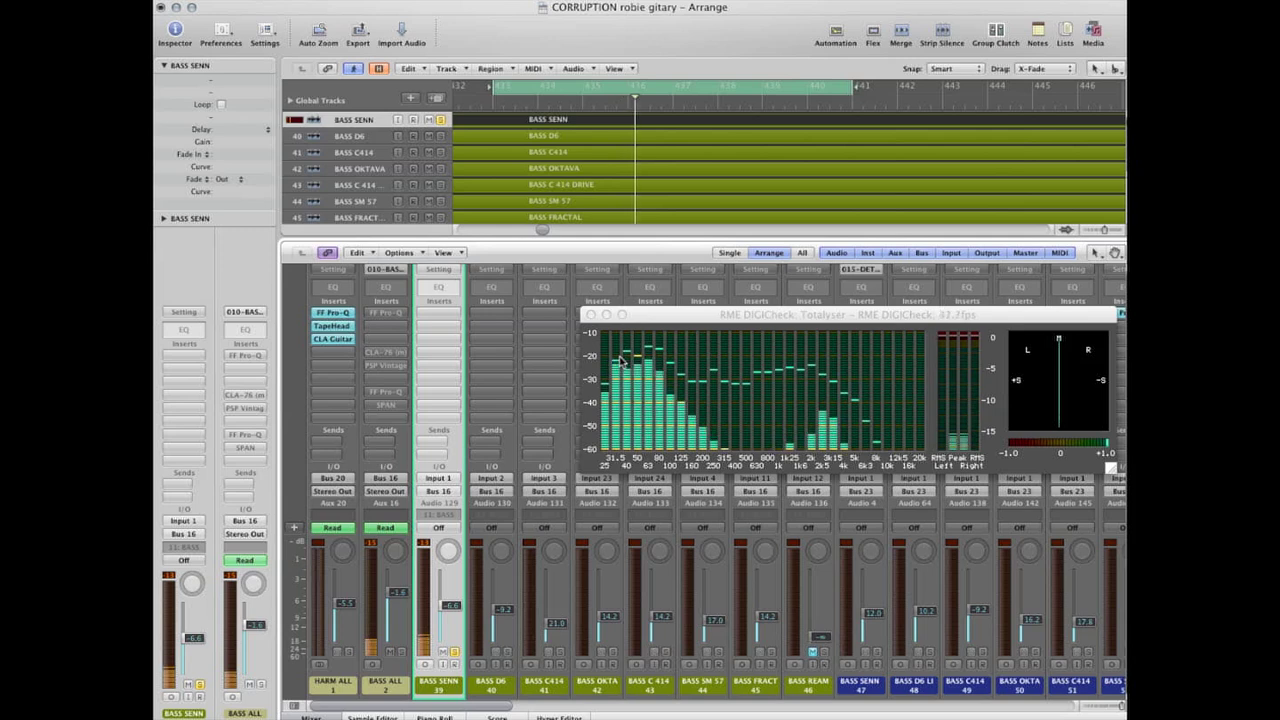
left_click(508, 652)
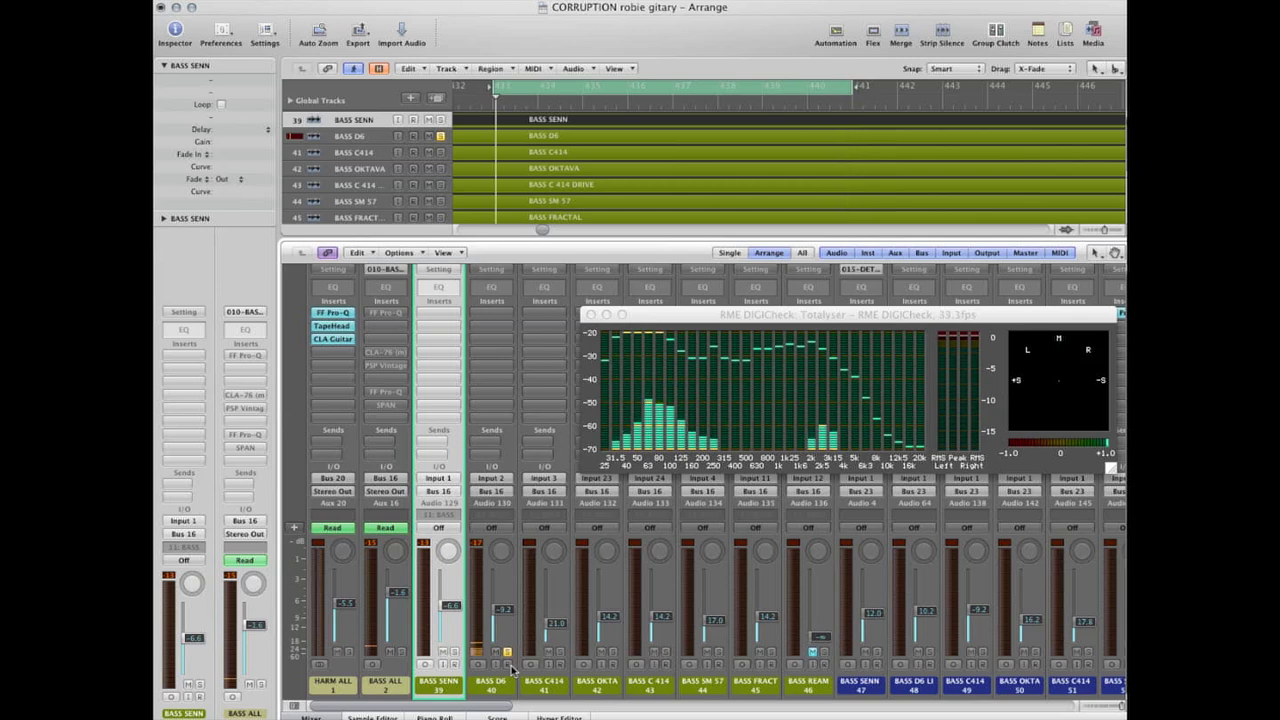
left_click(454, 652)
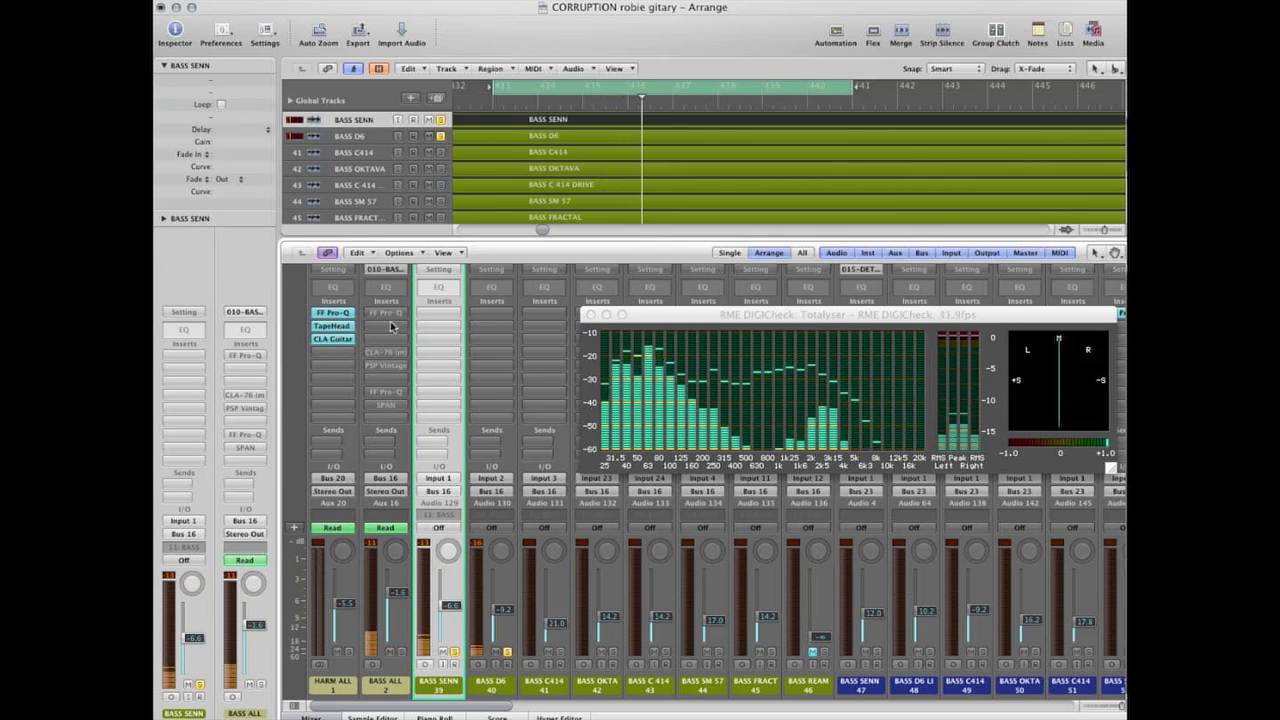
Step: Audition BASS C414, OKTAVA, C 414 DRIVE, SM 57 and FRACTAL in solo one by one, finishing with BASS ALL soloed and the Totalyser closed
left_click(556, 655)
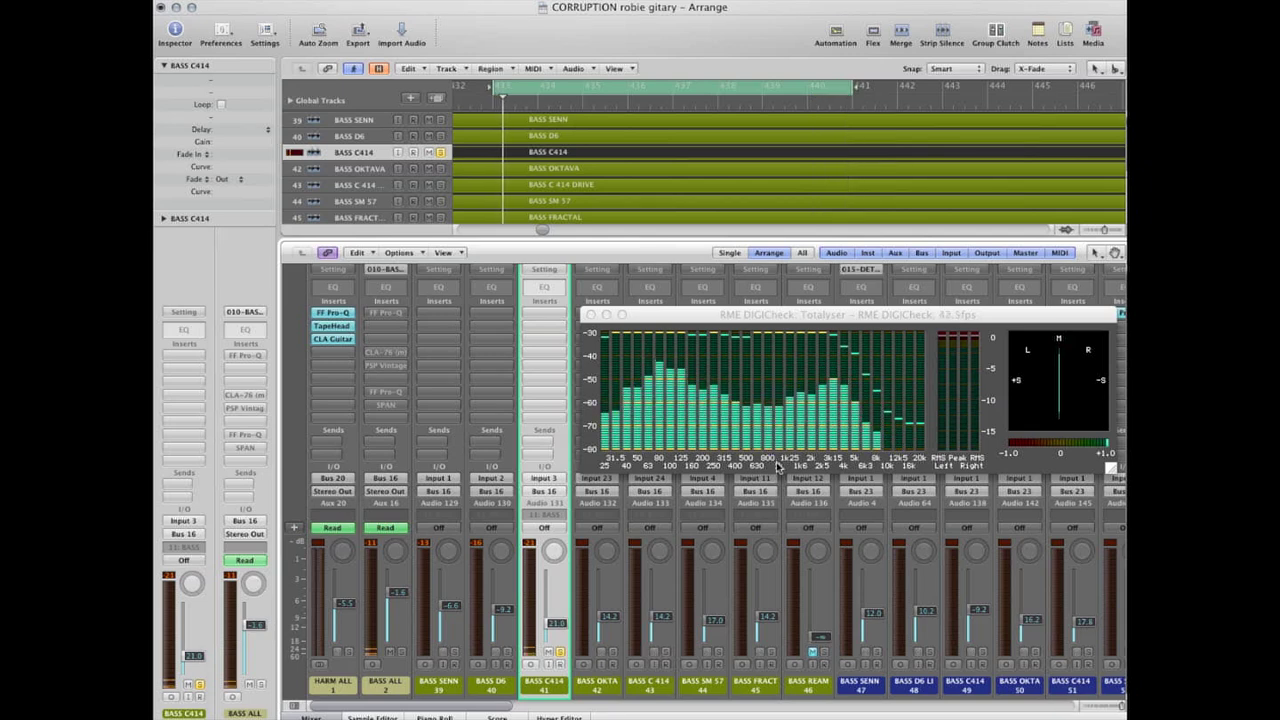
left_click(613, 652)
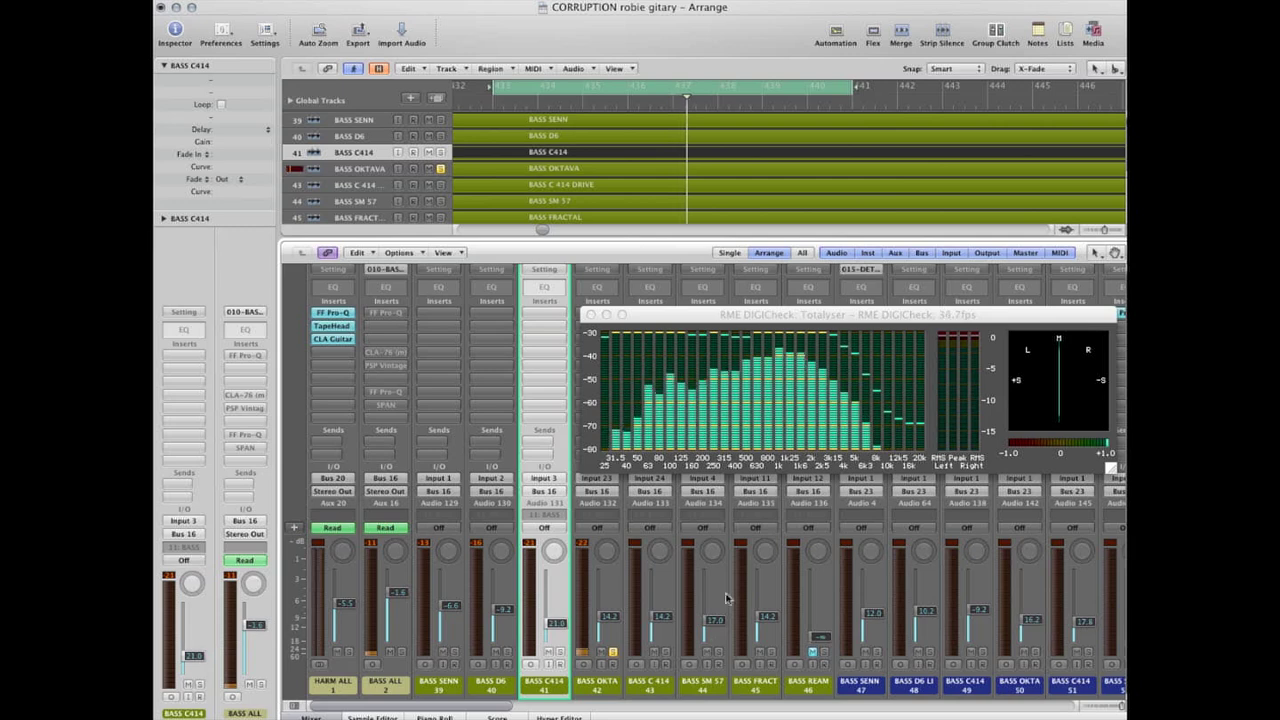
left_click(665, 652)
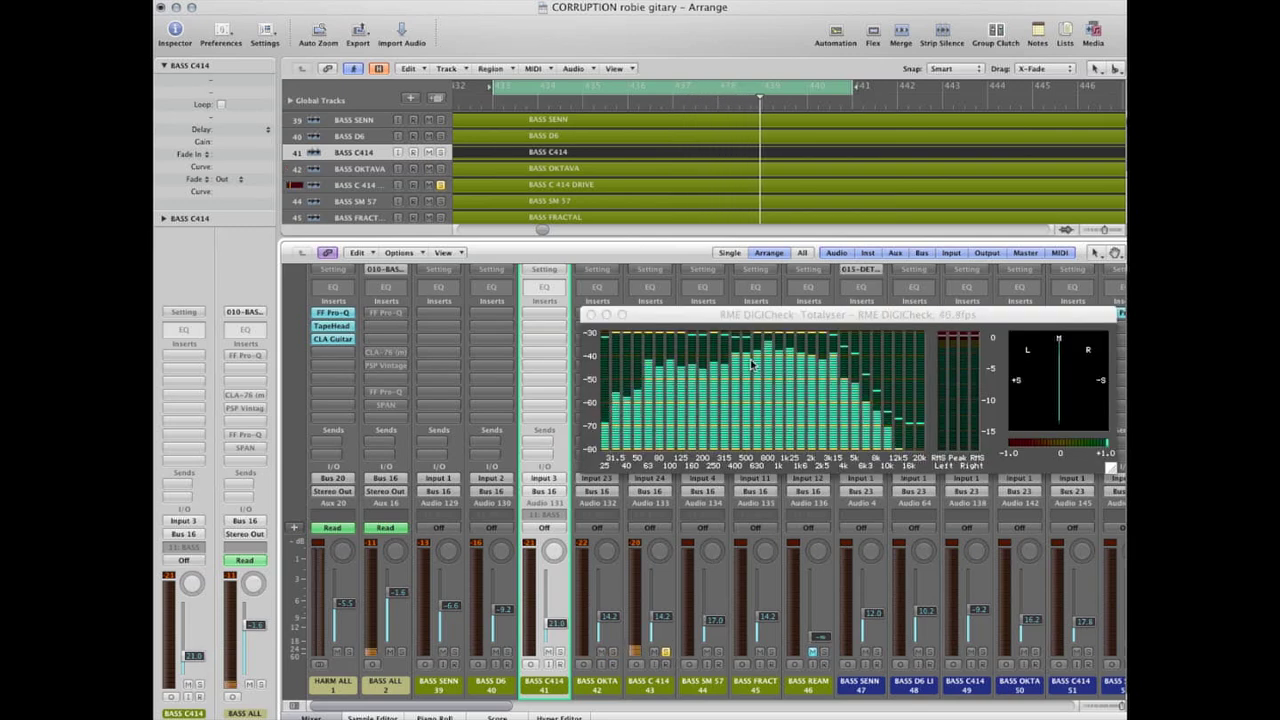
left_click(718, 652)
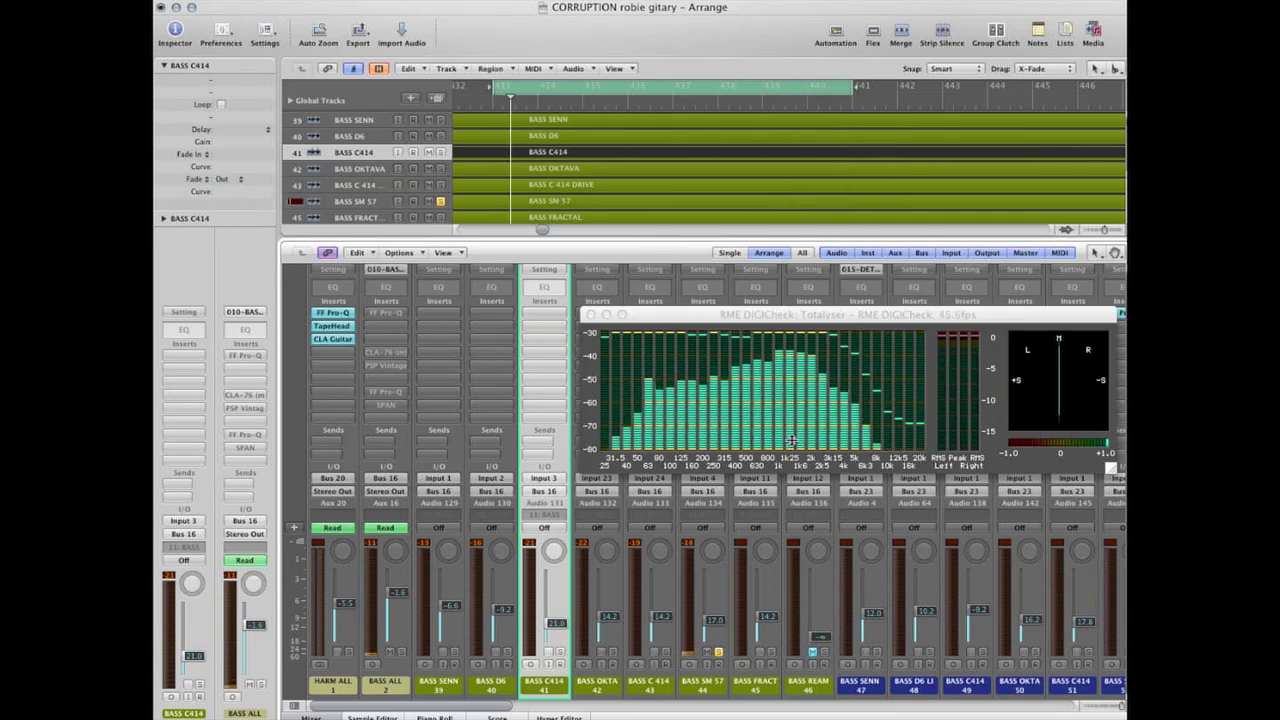
left_click(771, 652)
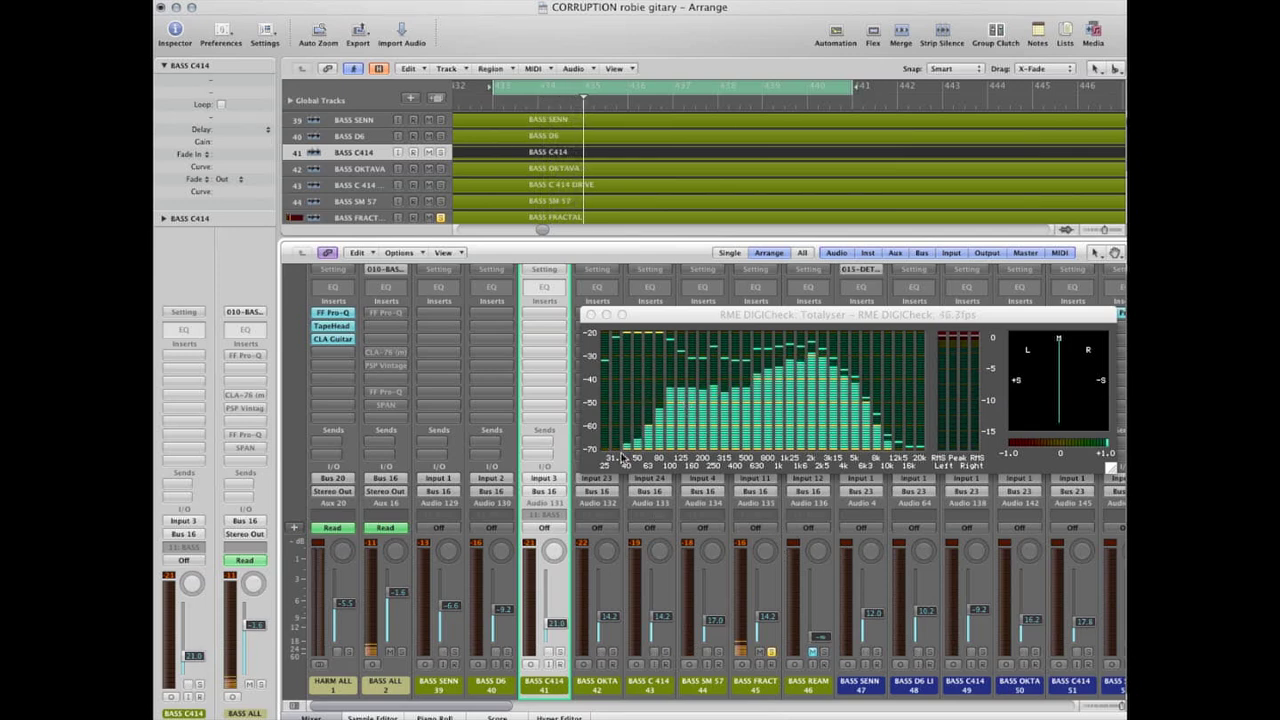
left_click(401, 652)
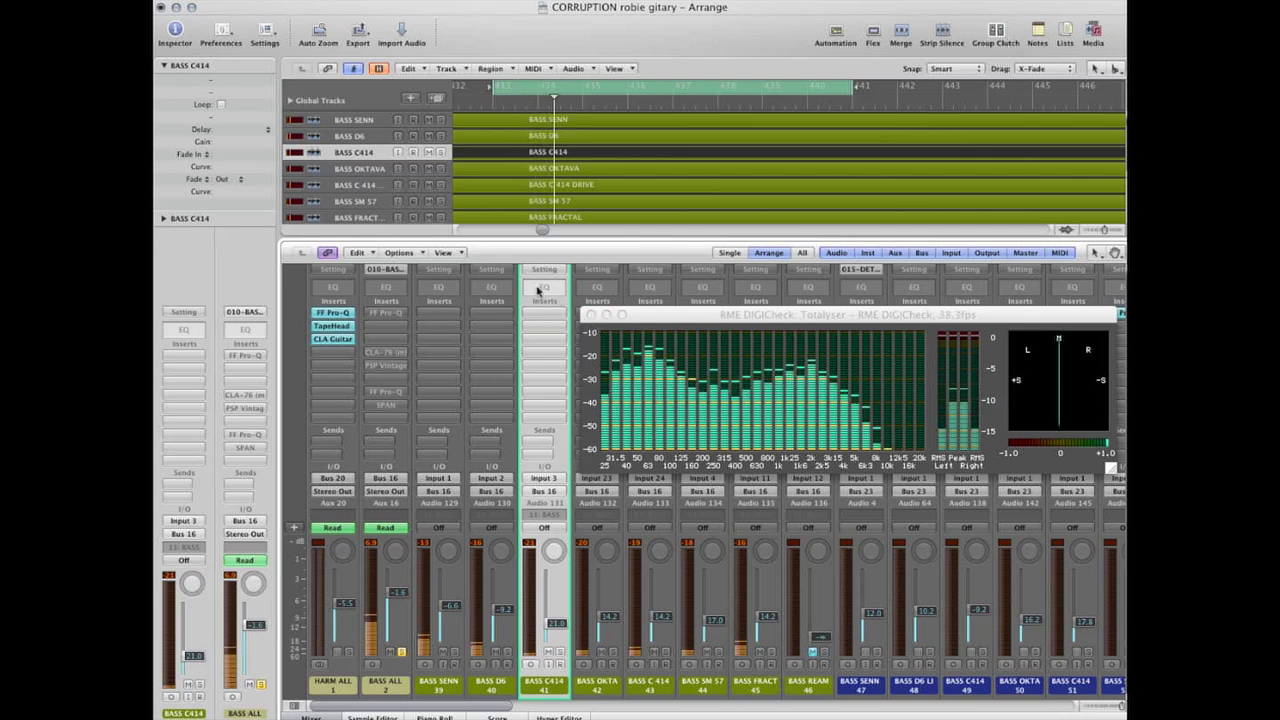
left_click(591, 315)
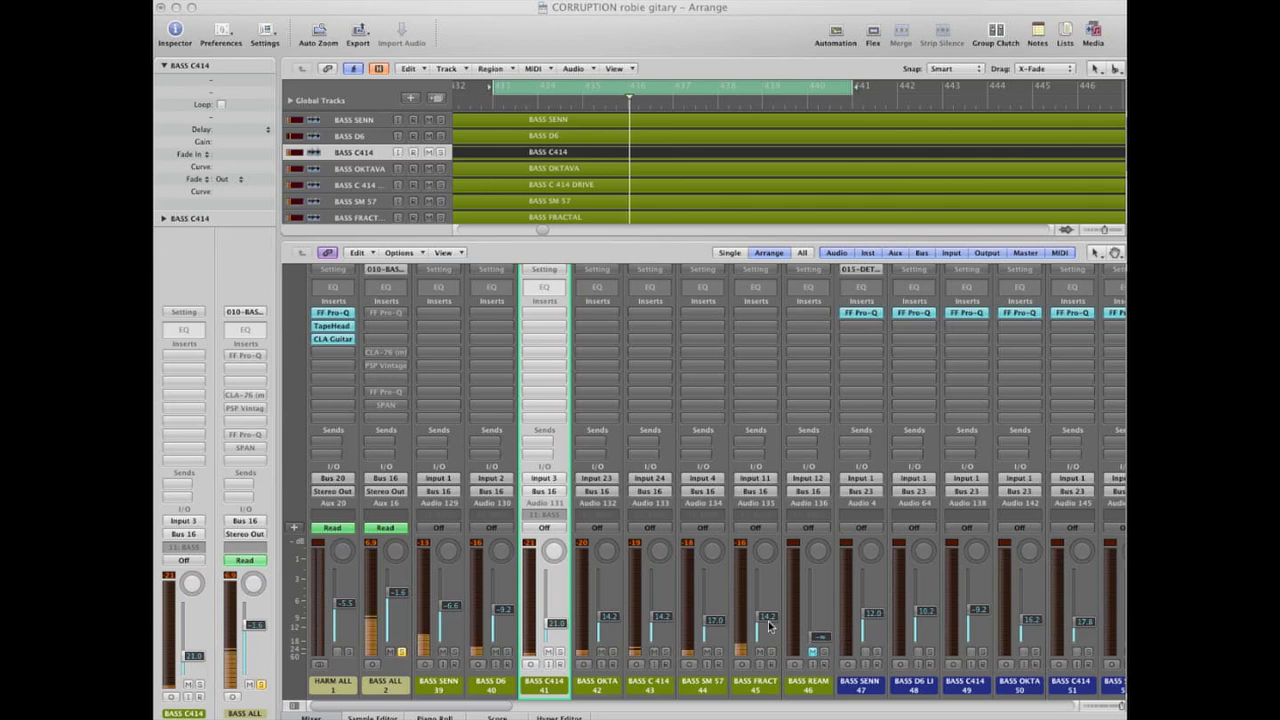
Step: Rebalance the bass faders: SENN to -5.4, C414 to -14.4, OKTAVA to -4.9, C 414 DRIVE to -8.8, SM 57 to -11.2 and FRACTAL to -25.0 dB
left_click_drag(768, 607, 712, 624)
left_click_drag(440, 606, 440, 614)
mouse_move(530, 623)
left_mouse_down()
mouse_move(546, 606)
mouse_move(598, 600)
mouse_move(553, 619)
left_mouse_up()
left_click_drag(650, 617, 665, 590)
left_click_drag(716, 630, 716, 600)
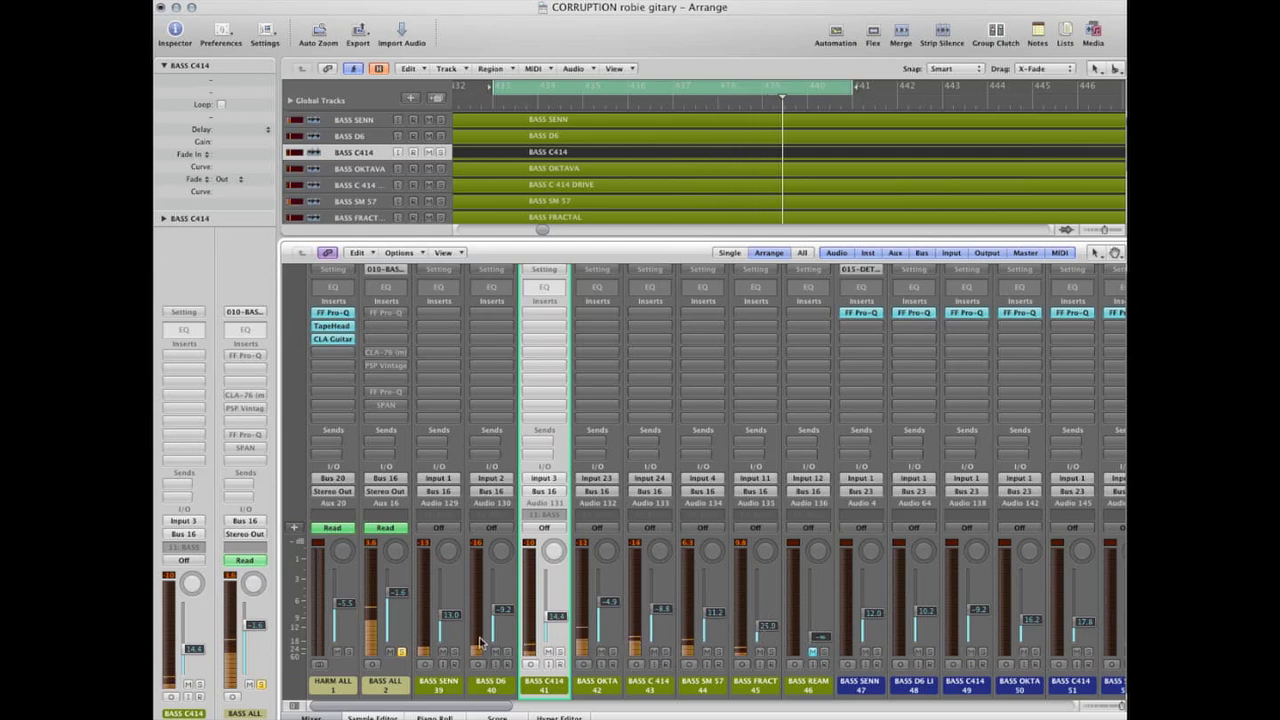
left_click_drag(440, 614, 440, 603)
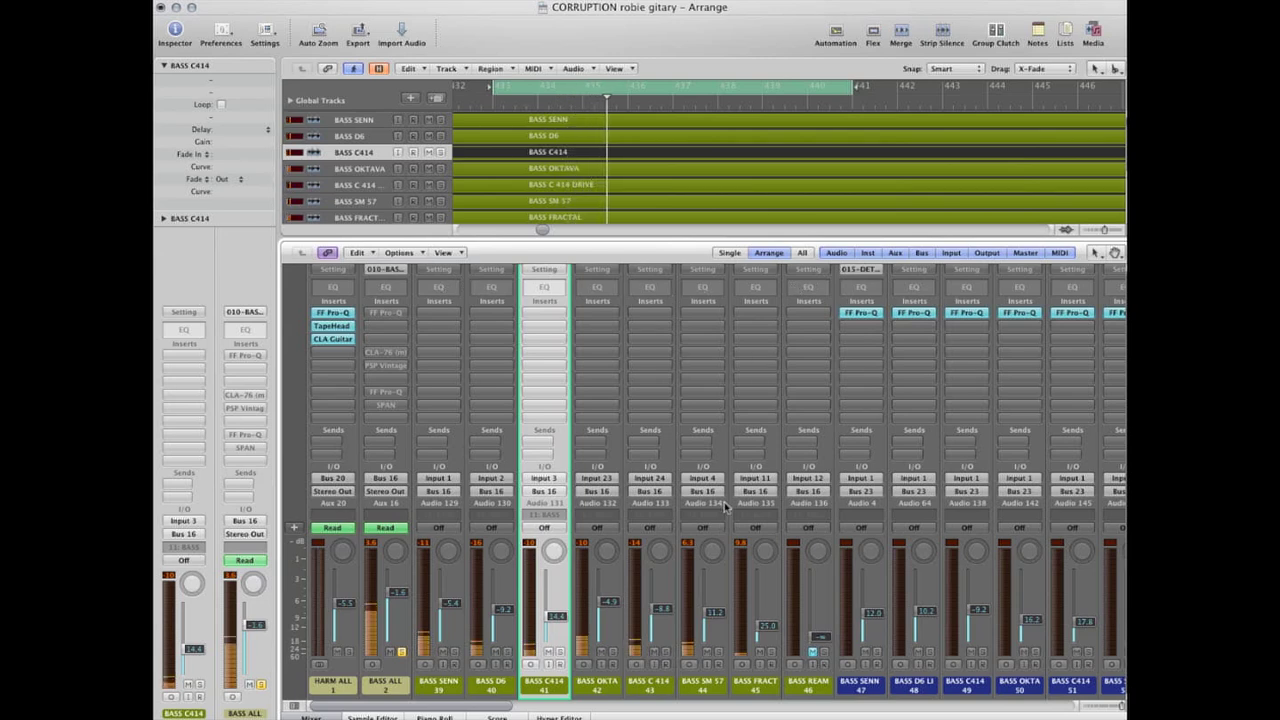
left_click(708, 314)
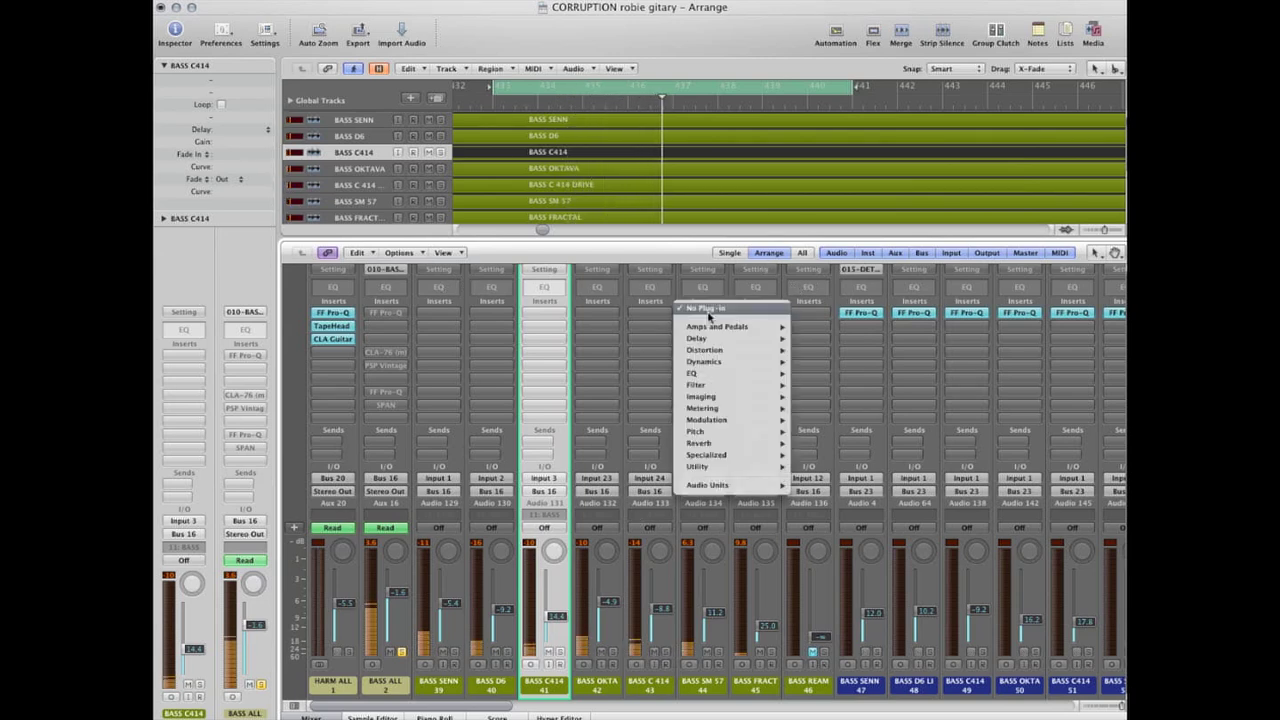
left_click(682, 259)
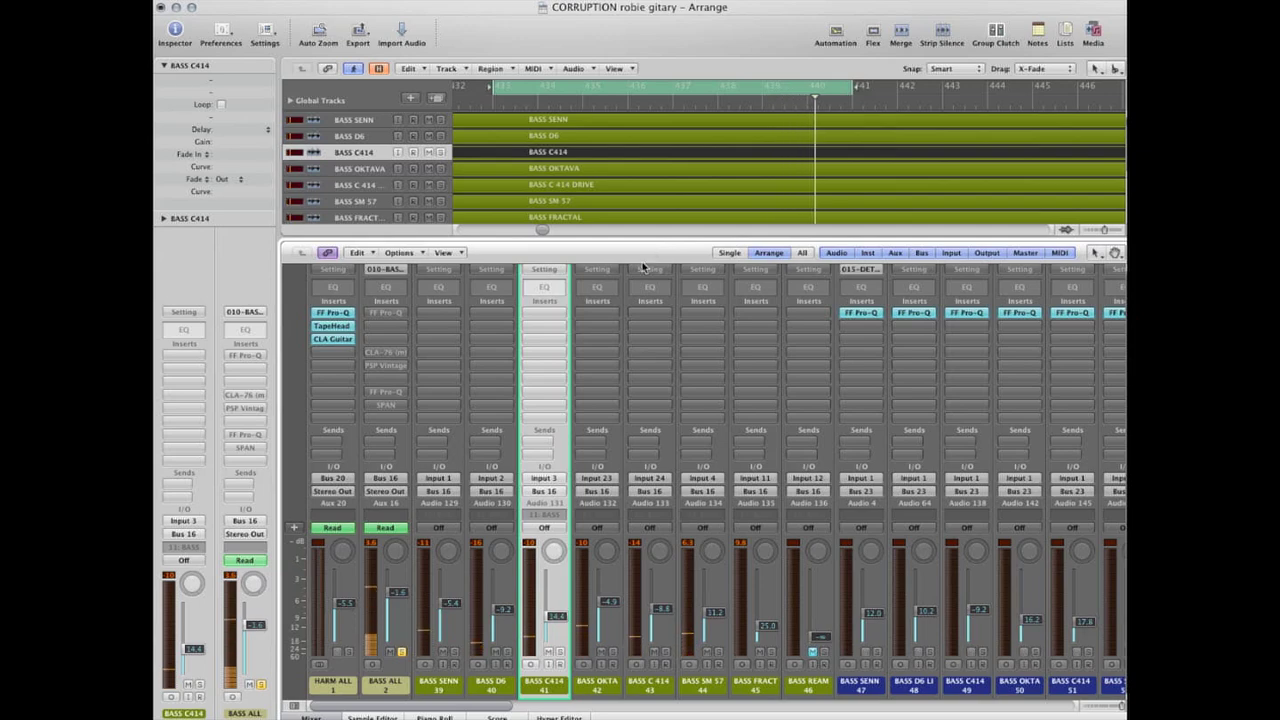
Step: Hide the mixer and examine the enlarged waveforms of the bass microphone tracks around bar 440
key("x")
left_click(675, 234)
scroll(675, 240, "up", 6)
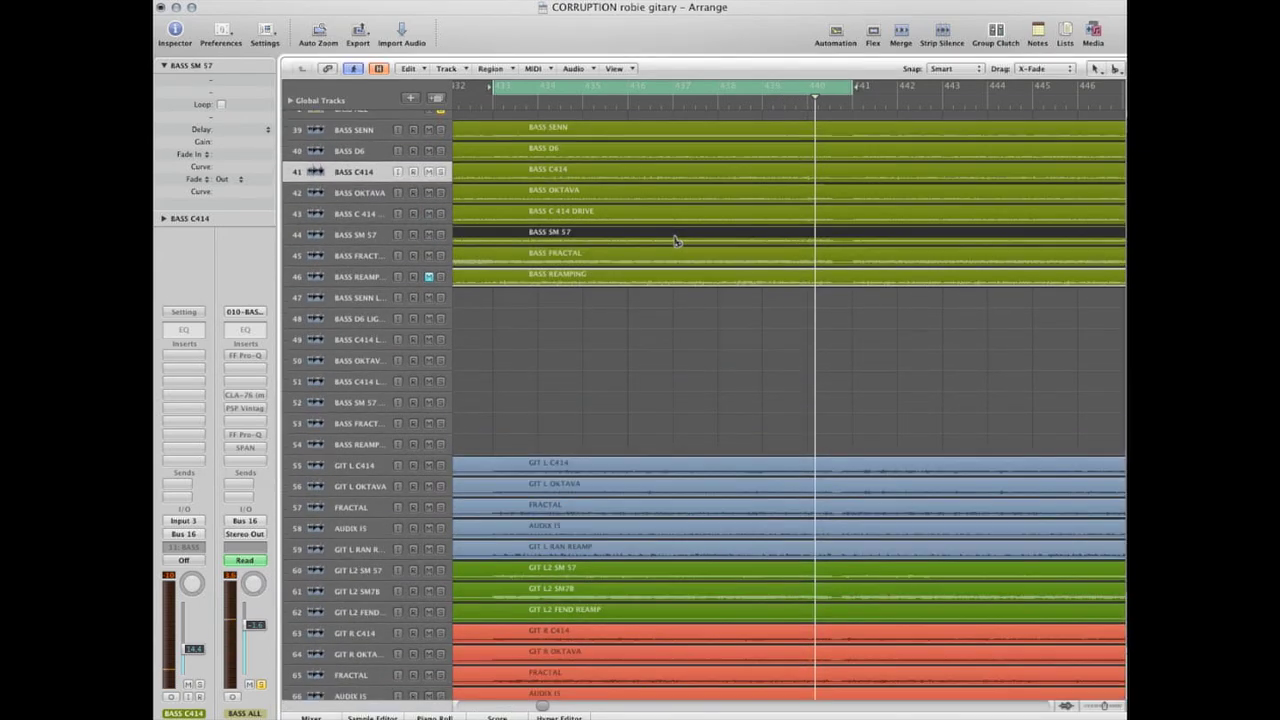
scroll(675, 240, "up", 3)
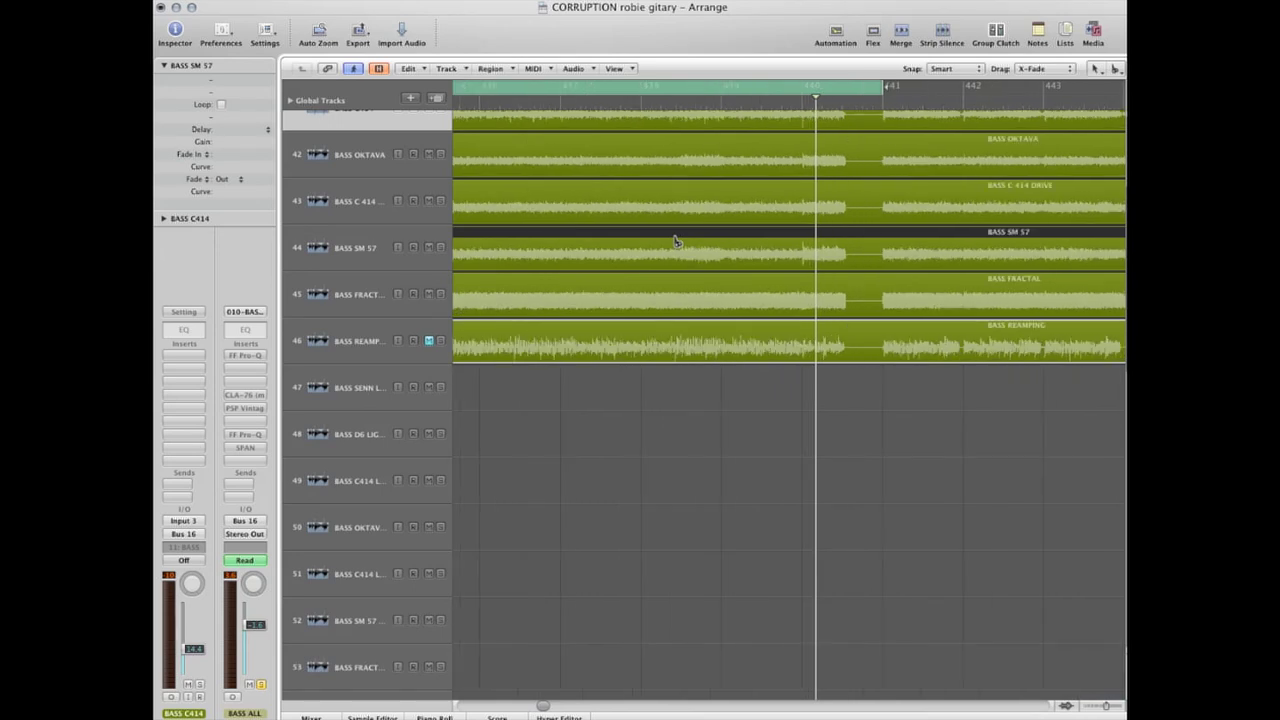
scroll(675, 240, "up", 5)
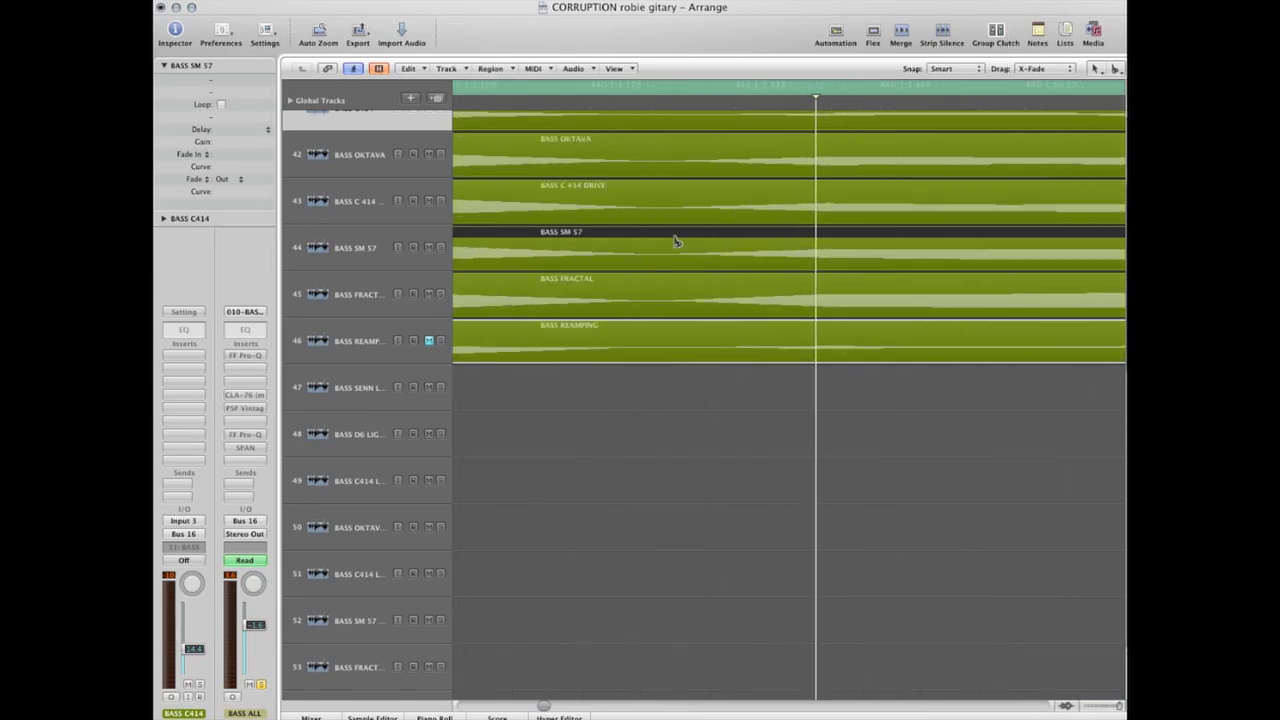
scroll(675, 240, "up", 3)
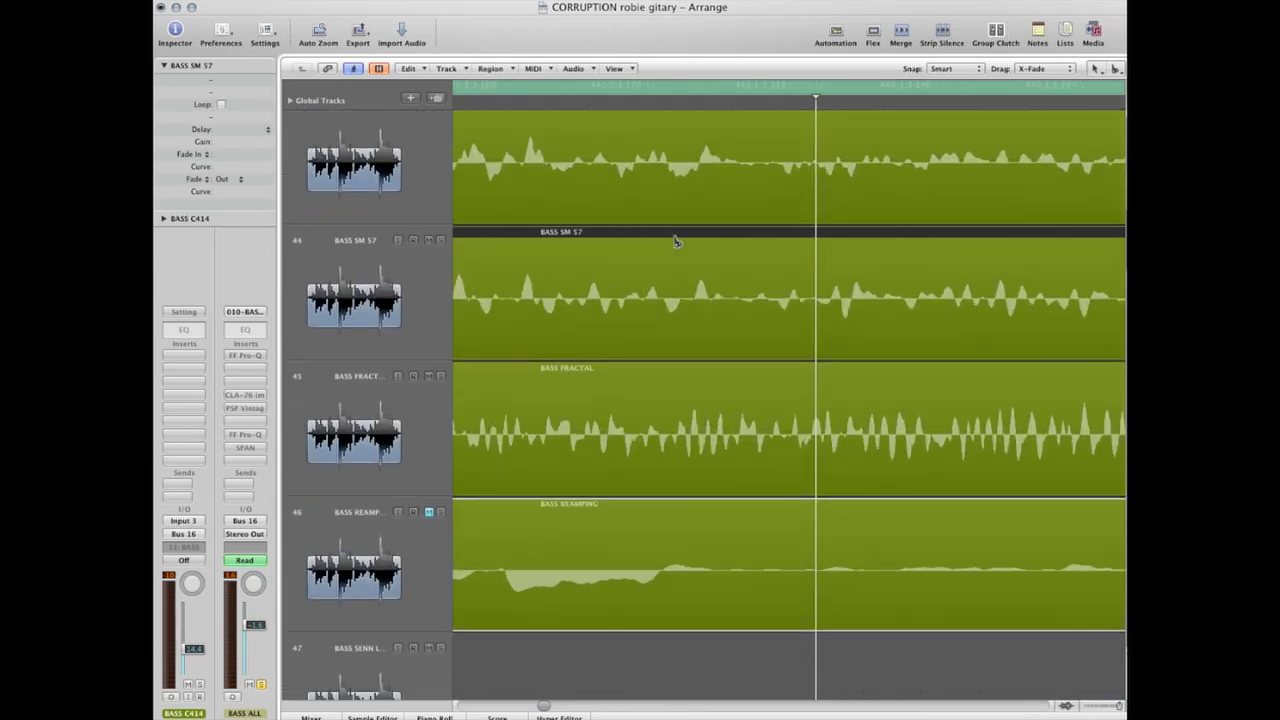
scroll(675, 240, "right", 2)
scroll(673, 370, "up", 3)
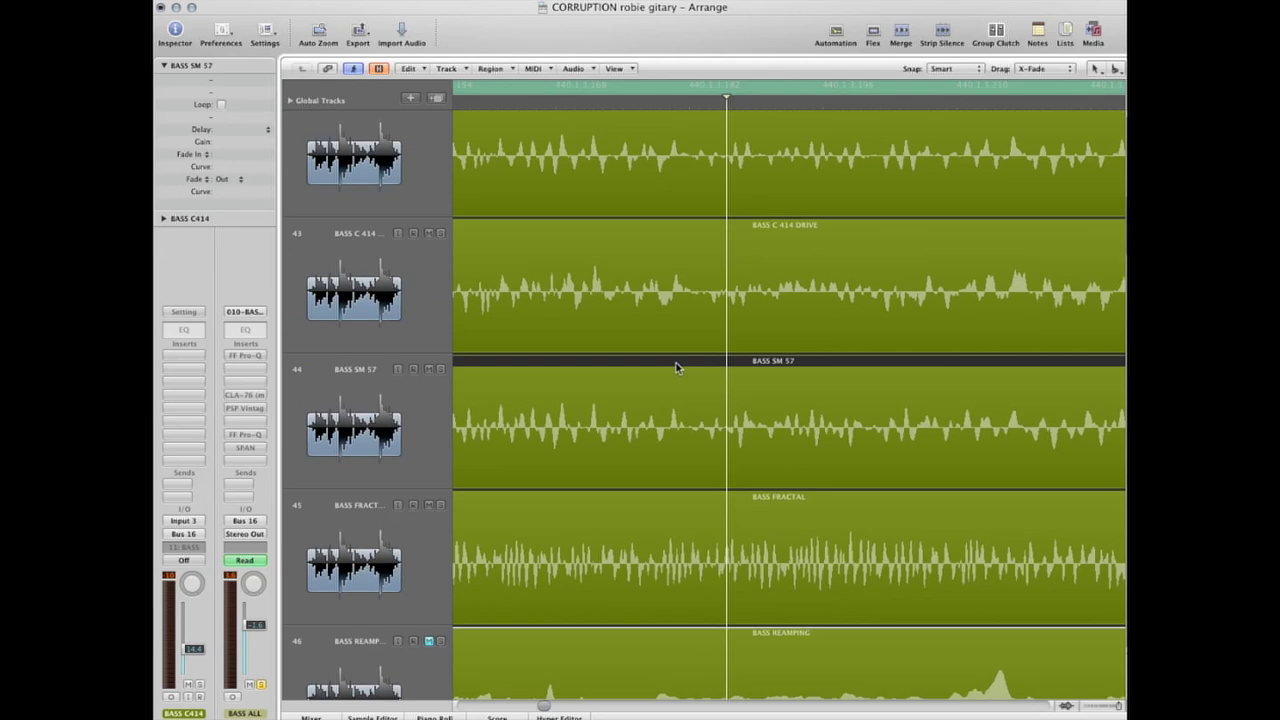
scroll(668, 360, "up", 5)
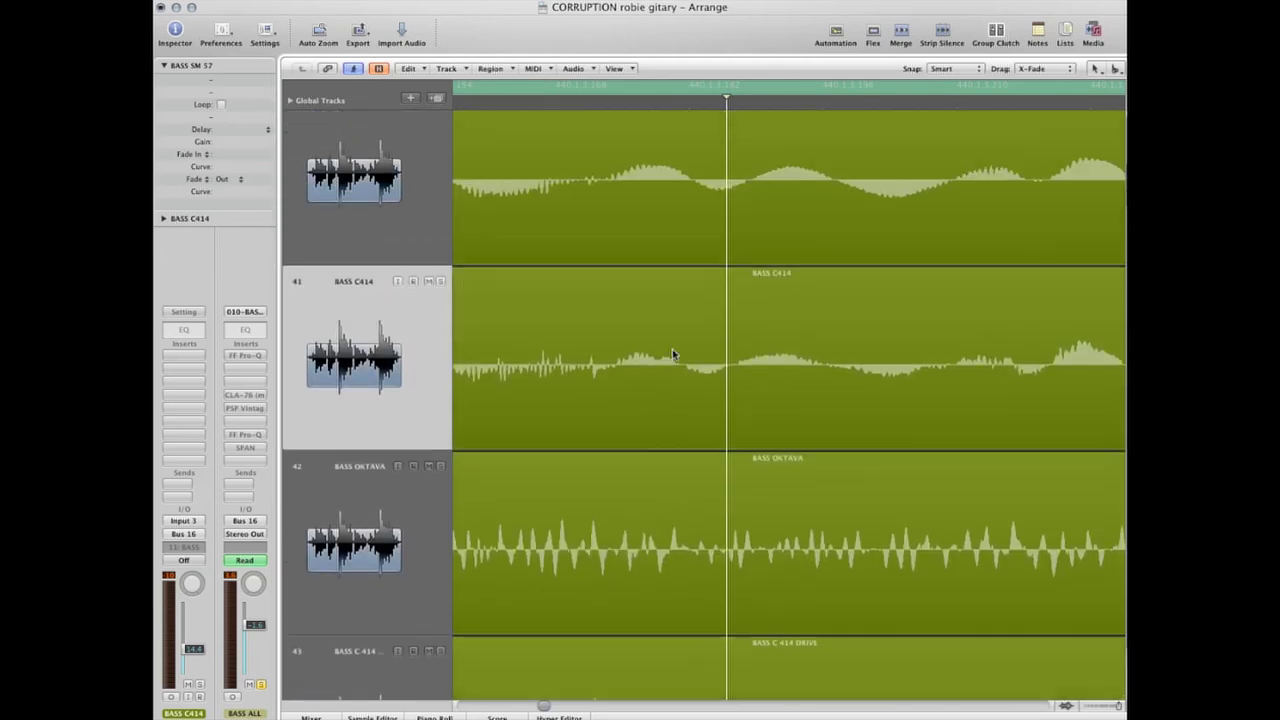
scroll(673, 354, "up", 1)
Step: Place the playhead at a zero crossing of the BASS C414 waveform in bar 440 and compare the phase alignment from BASS D6 to BASS FRACTAL
left_click(694, 102)
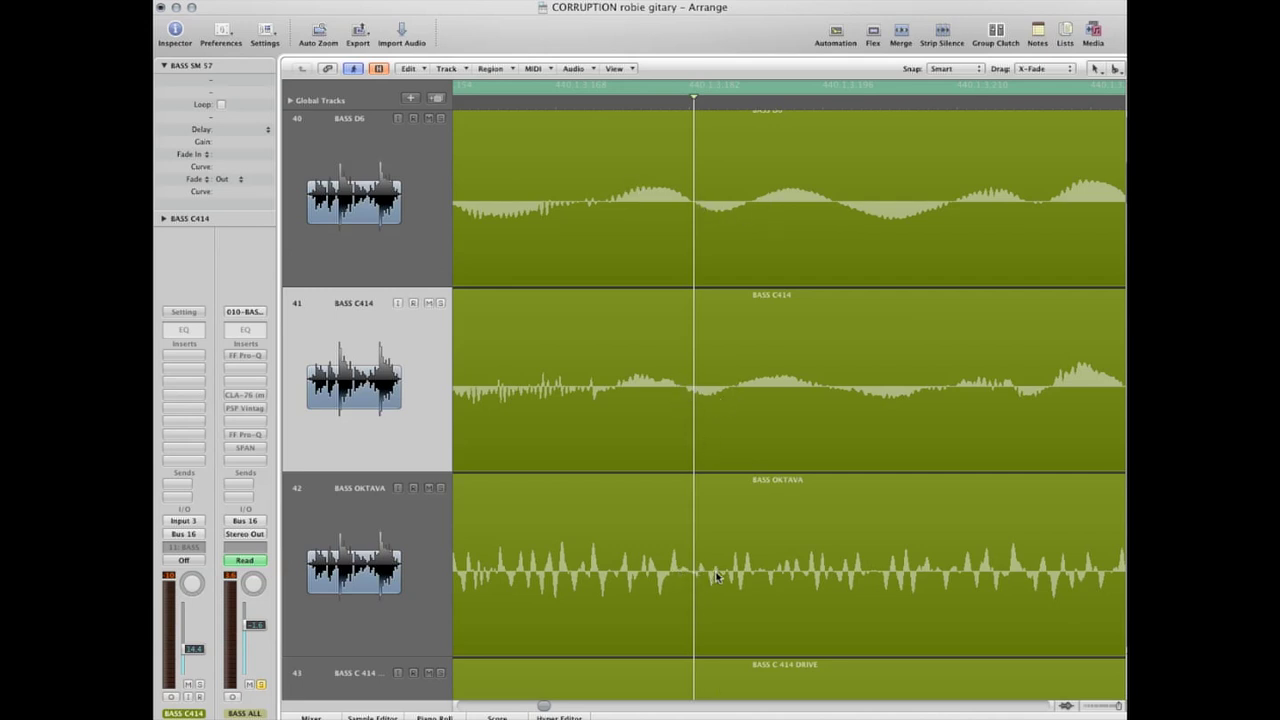
scroll(728, 580, "down", 4)
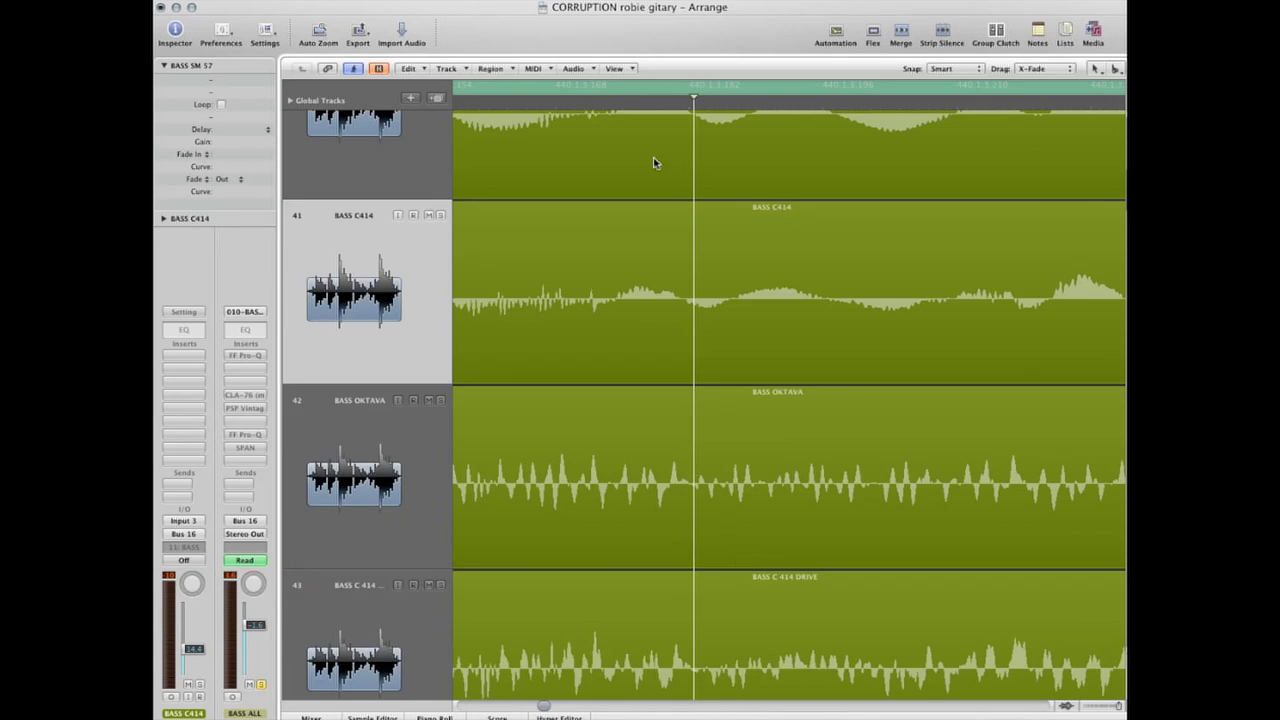
left_click(678, 102)
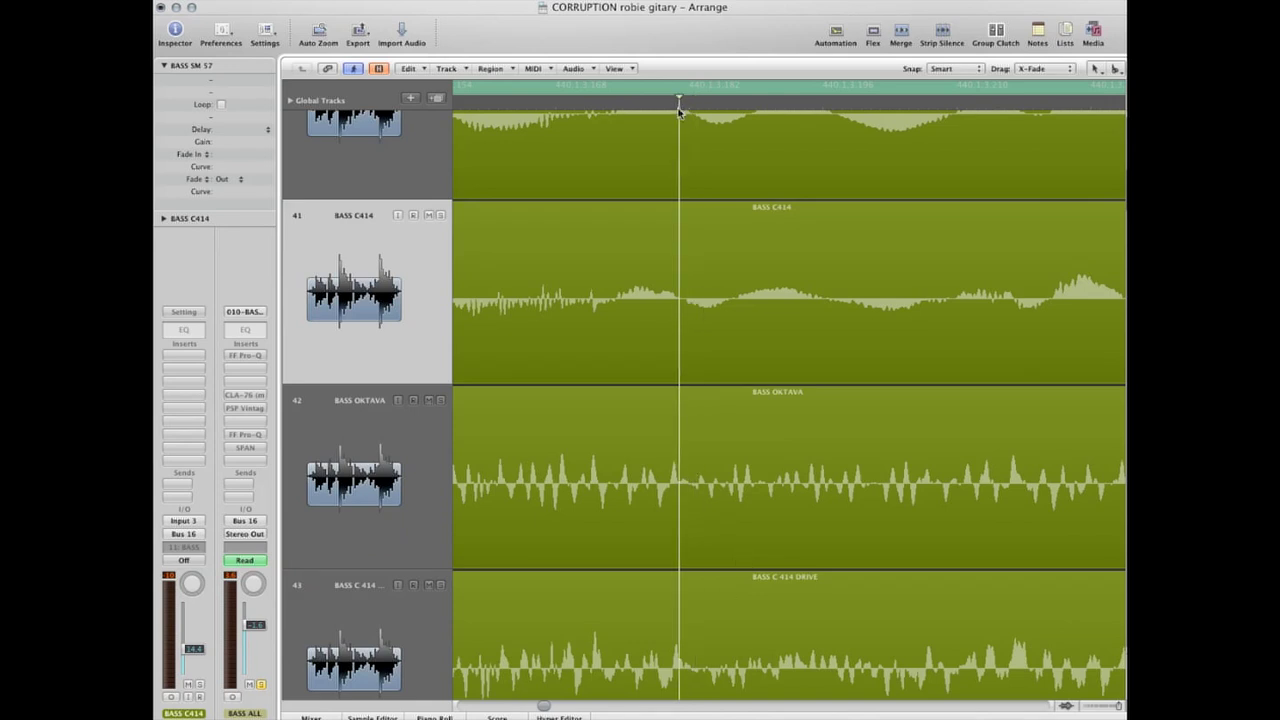
key("super+Right")
scroll(641, 456, "down", 3)
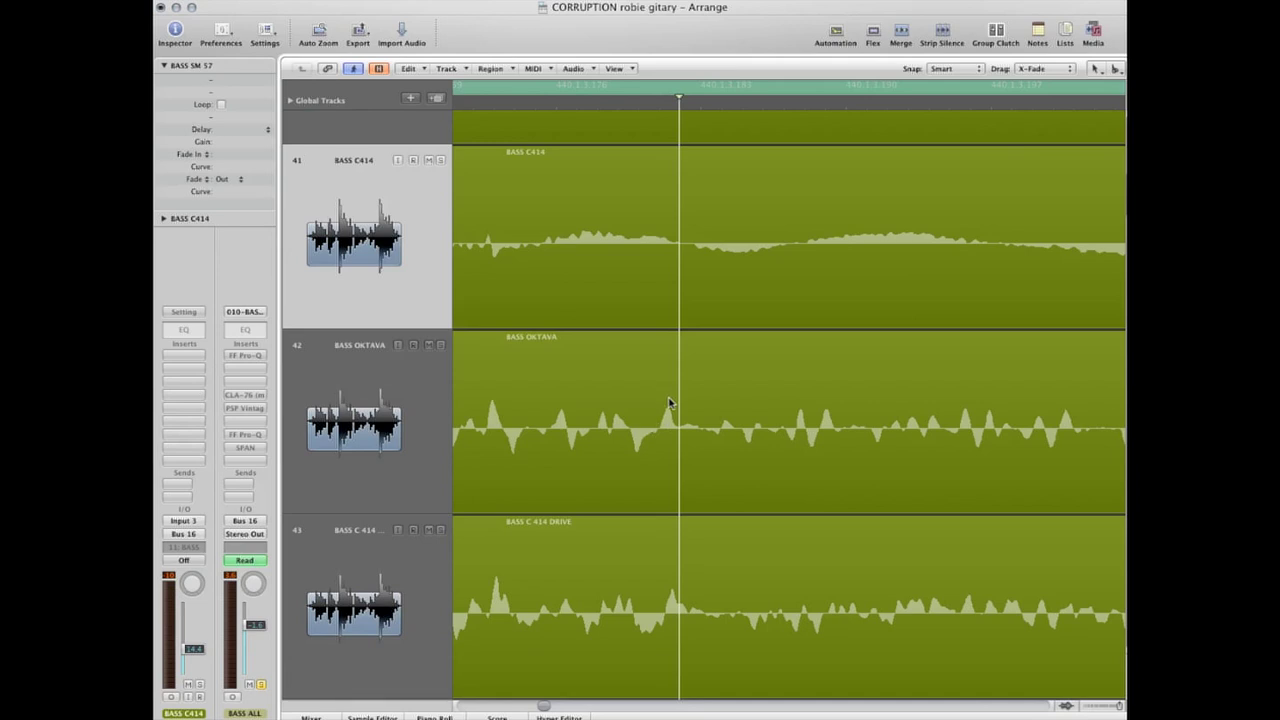
scroll(691, 480, "down", 5)
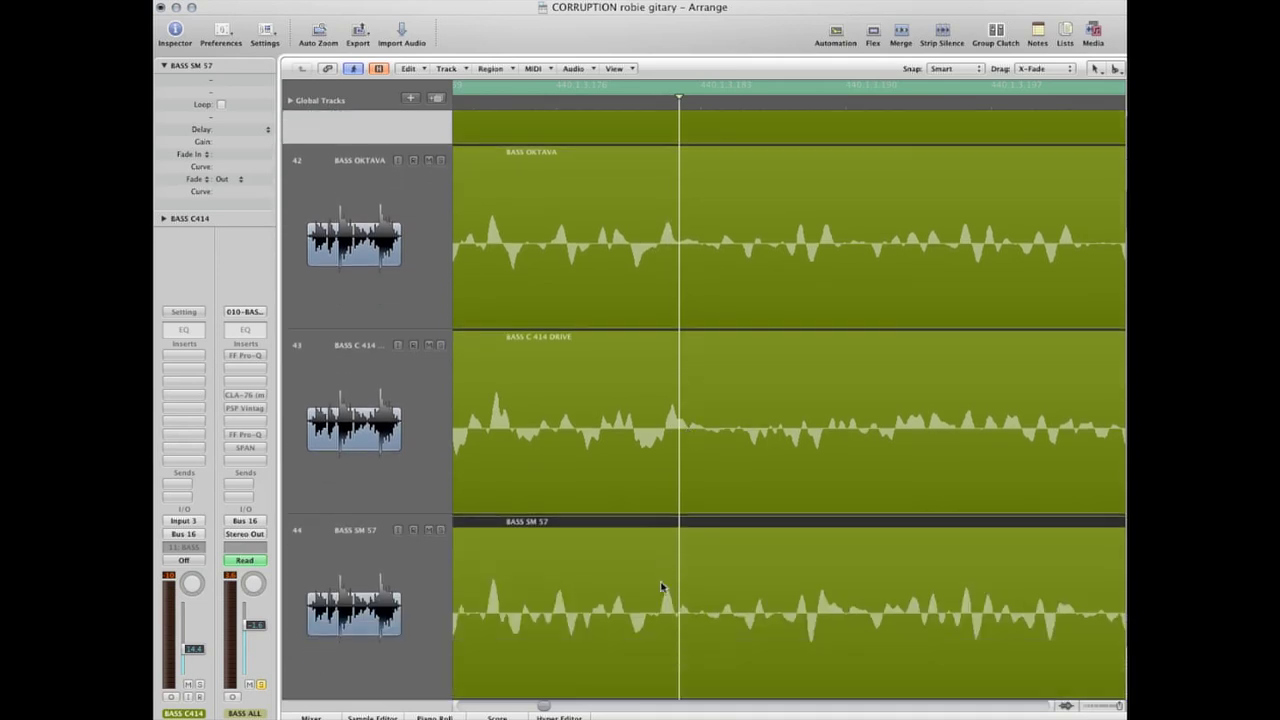
scroll(673, 538, "down", 5)
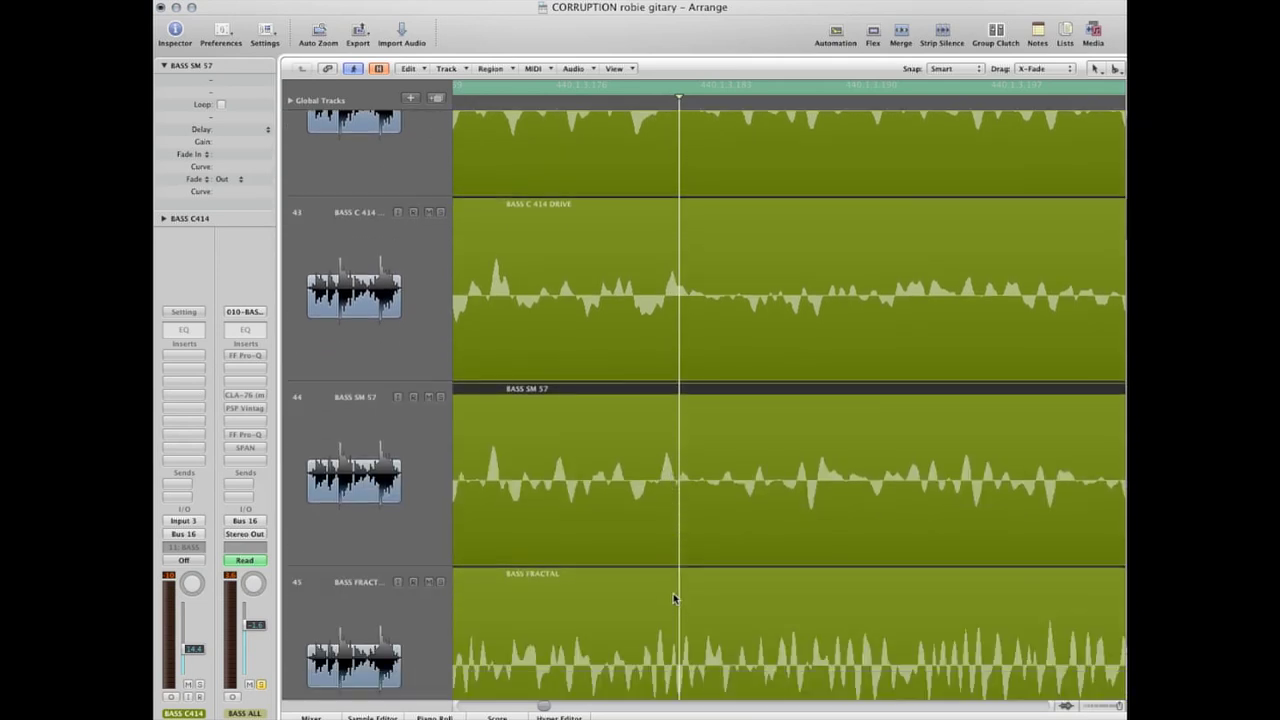
scroll(667, 552, "down", 5)
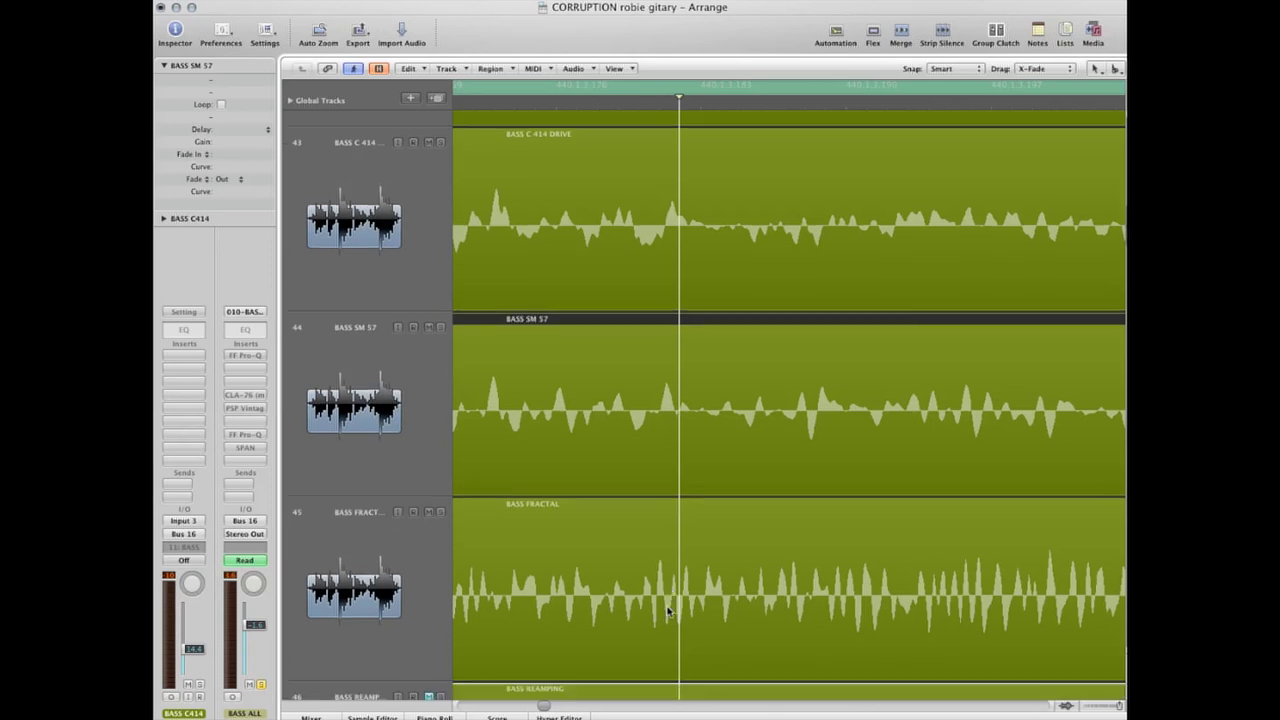
scroll(667, 600, "up", 15)
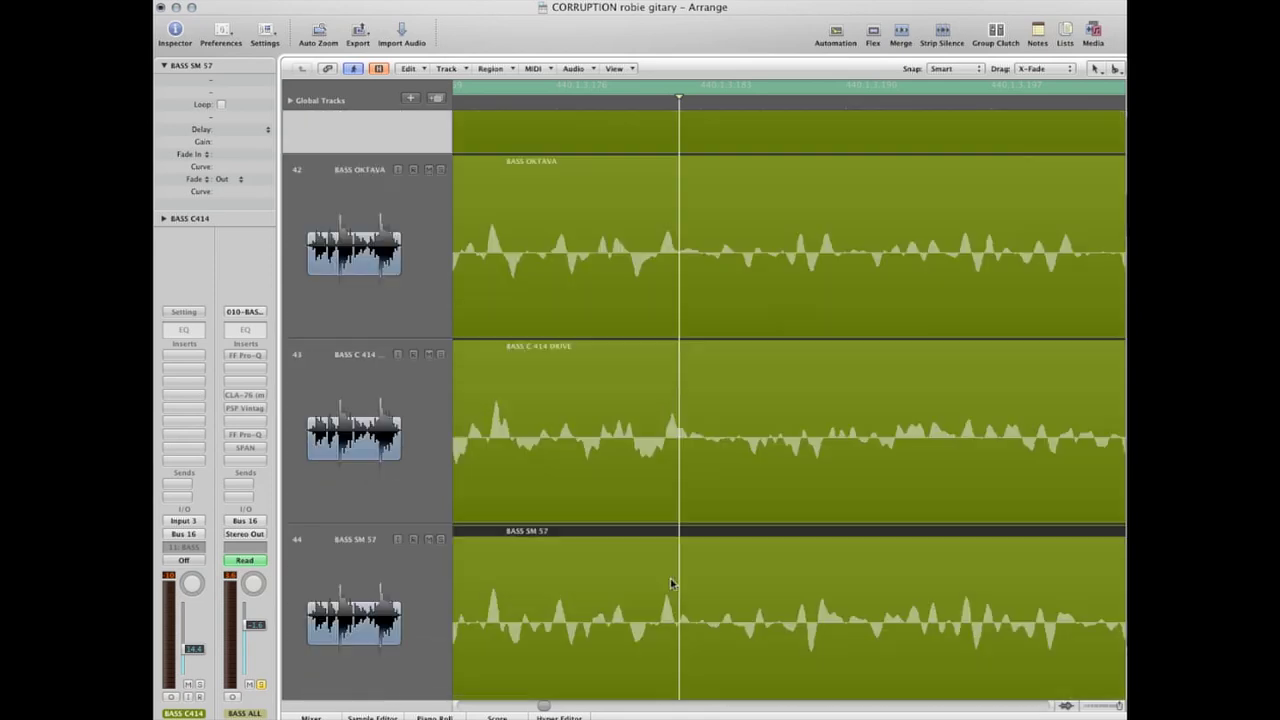
scroll(672, 583, "up", 5)
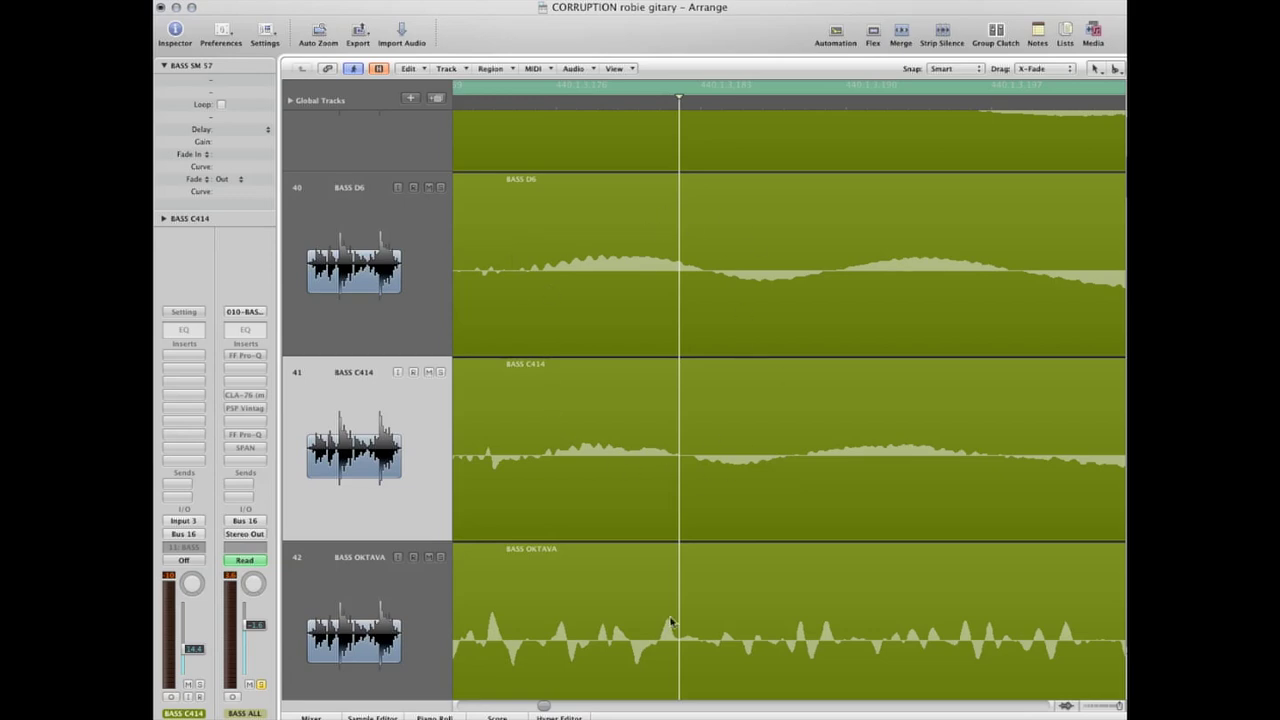
Step: Return to the mixer, enable both FF Pro-Q inserts, CLA-76, PSP Vintage and SPAN on BASS ALL, and play the processed bass
key("super+Left")
key("super+Left")
key("super+Left")
key("super+Left")
key("super+Left")
key("super+Left")
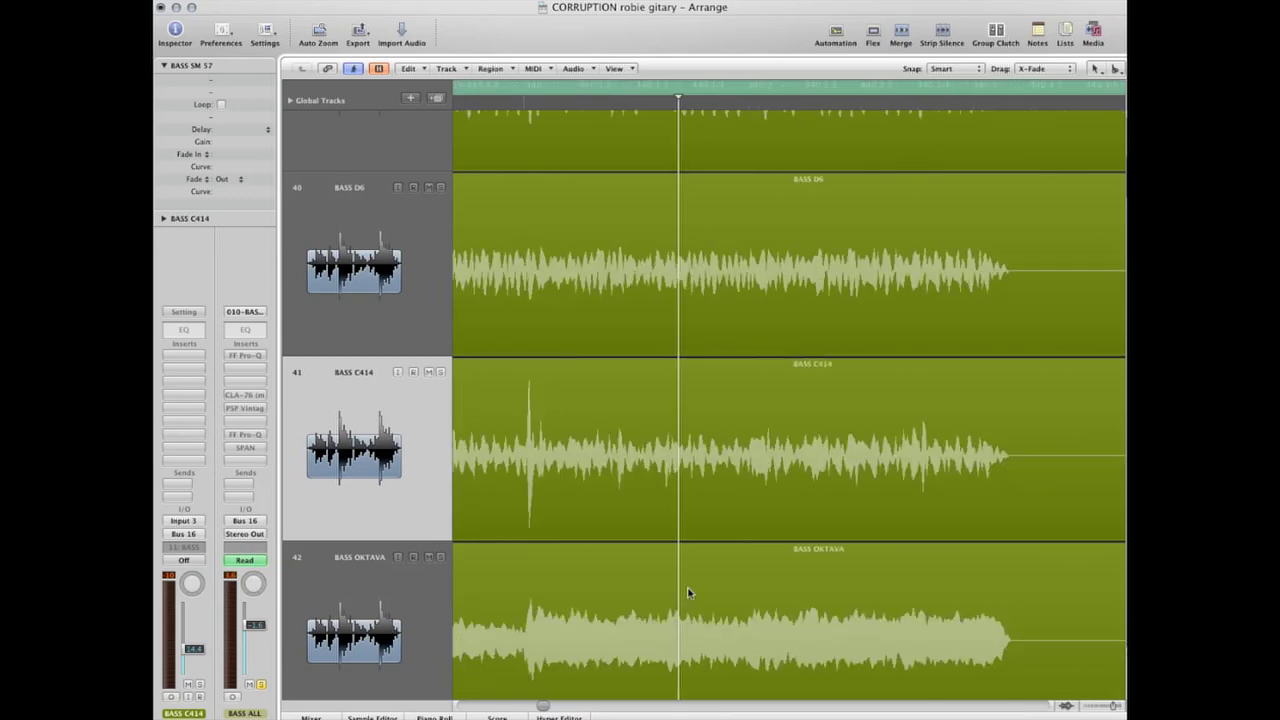
scroll(600, 188, "left", 2)
scroll(600, 188, "left", 2)
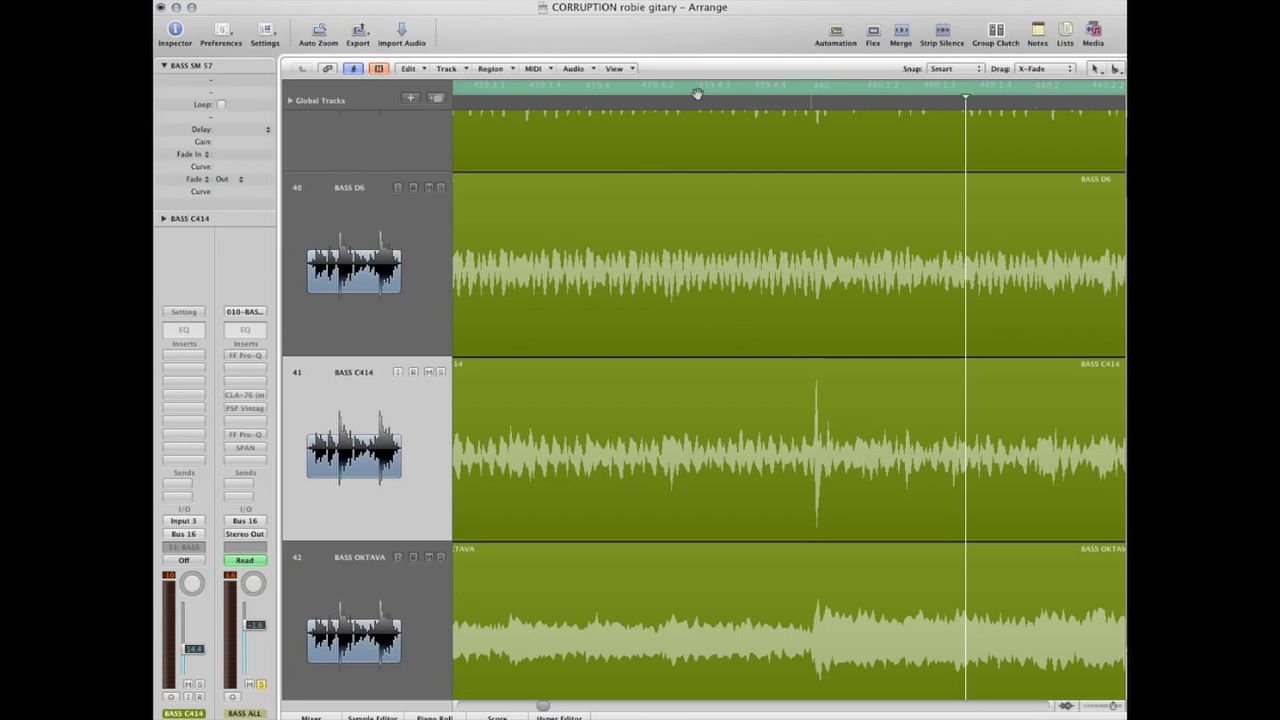
key("x")
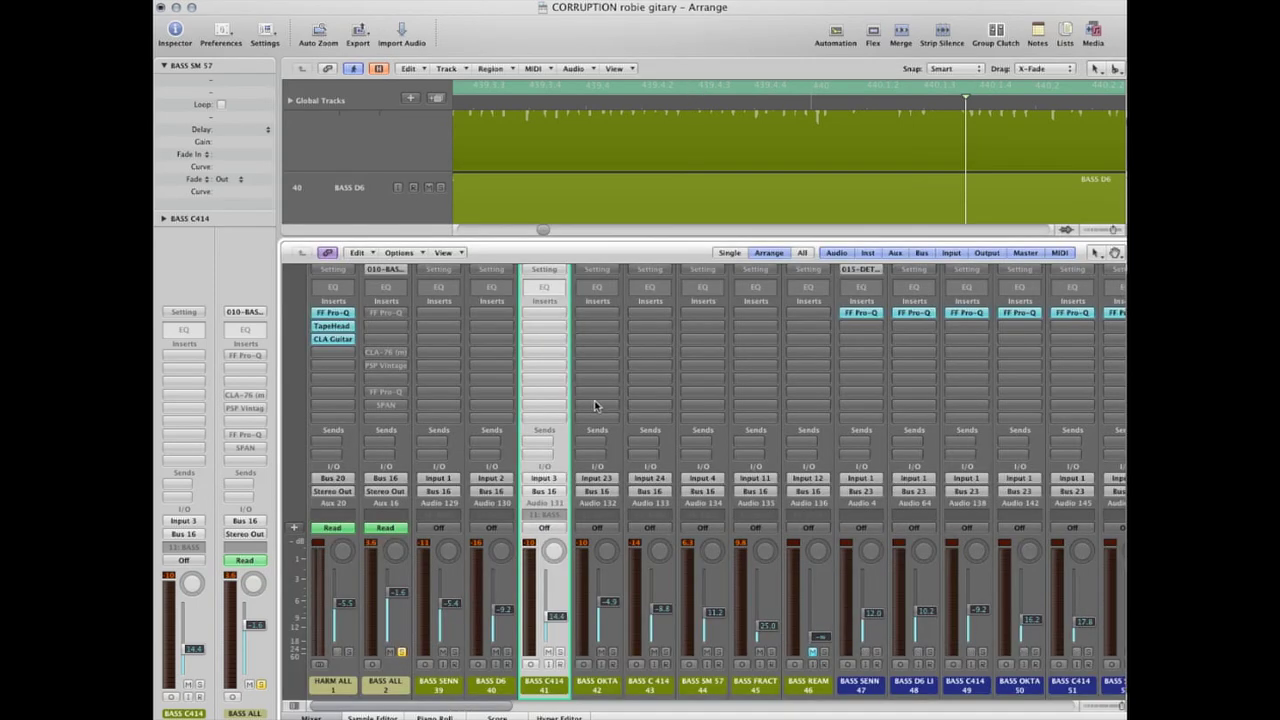
left_click(396, 314)
left_click(394, 356)
left_click(391, 366)
left_click(391, 392)
left_click(386, 405)
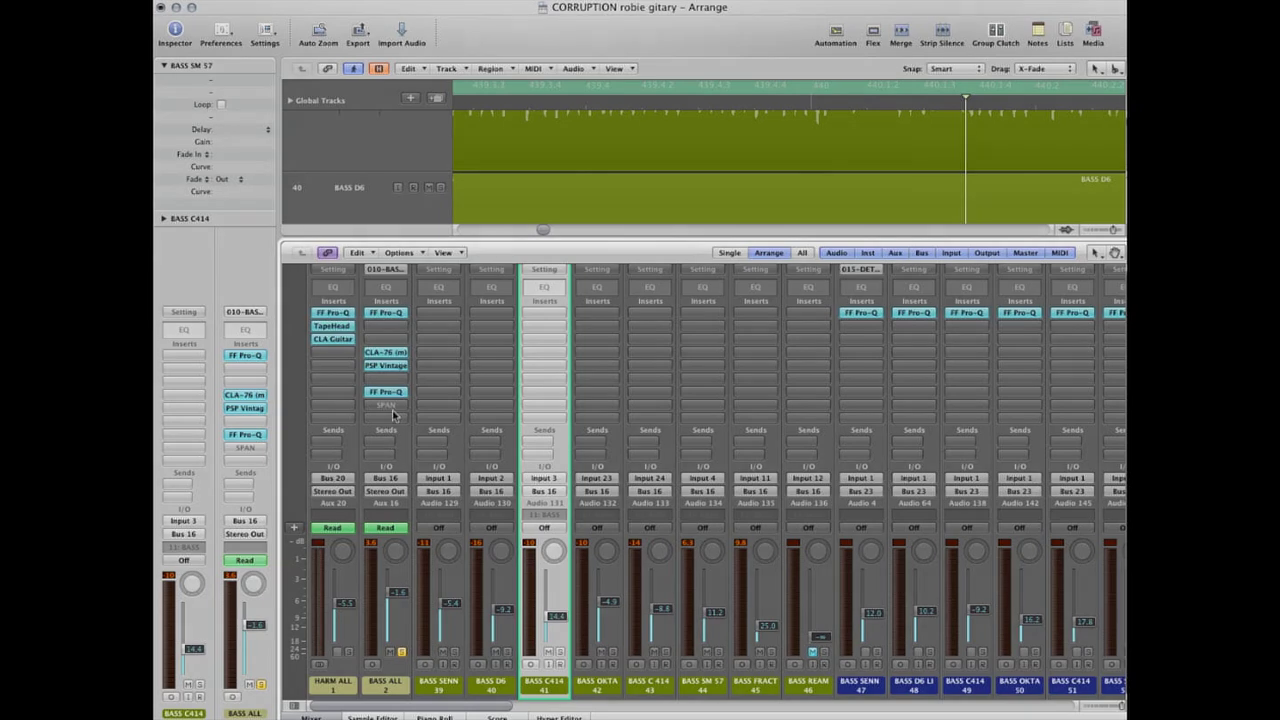
key("space")
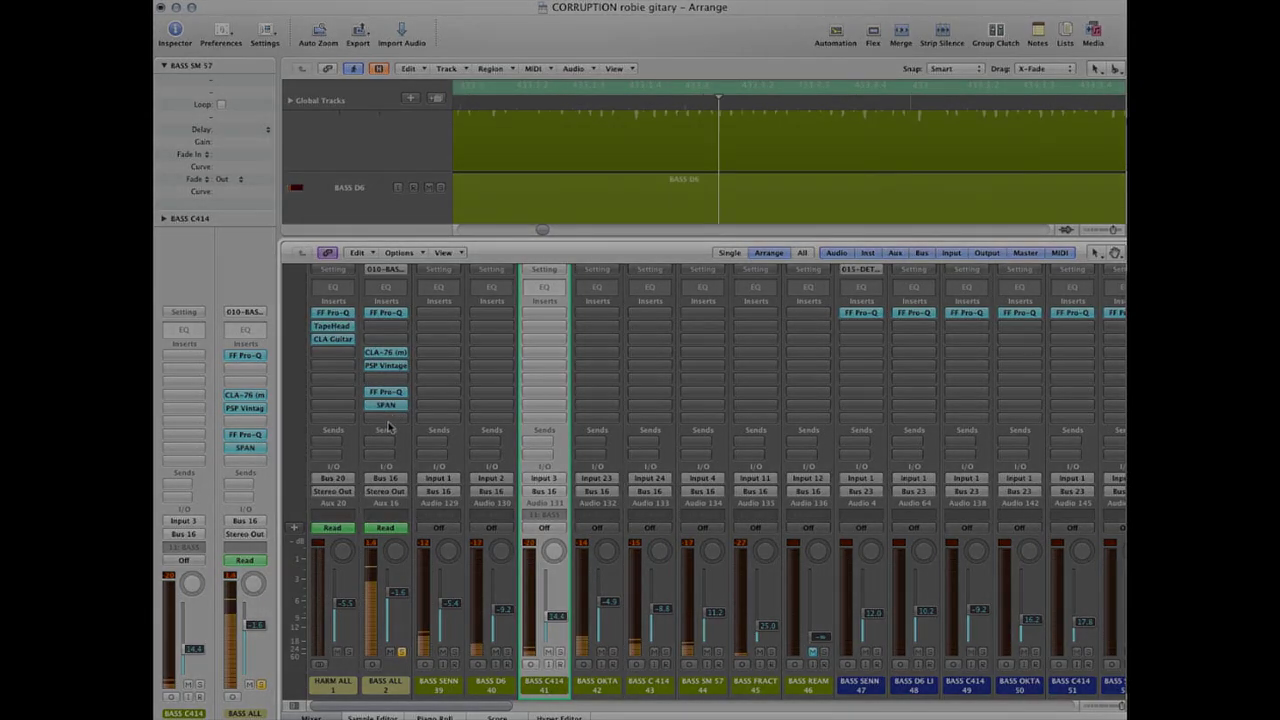